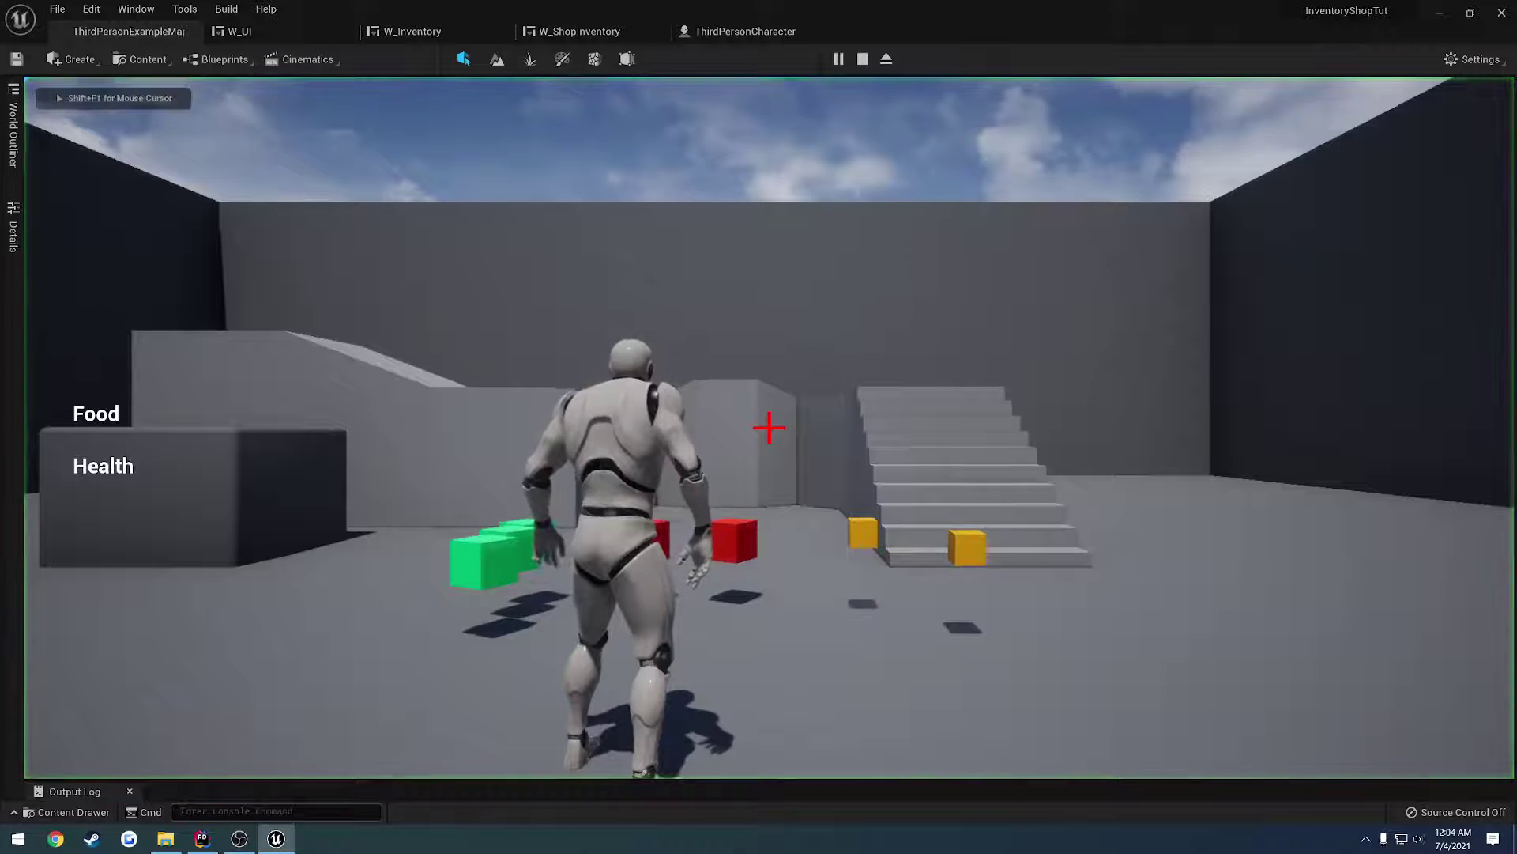
# - Collect a few coloured pickups in the running game, open the inventory, and end the play session
pyautogui.press('w')
pyautogui.press('e')
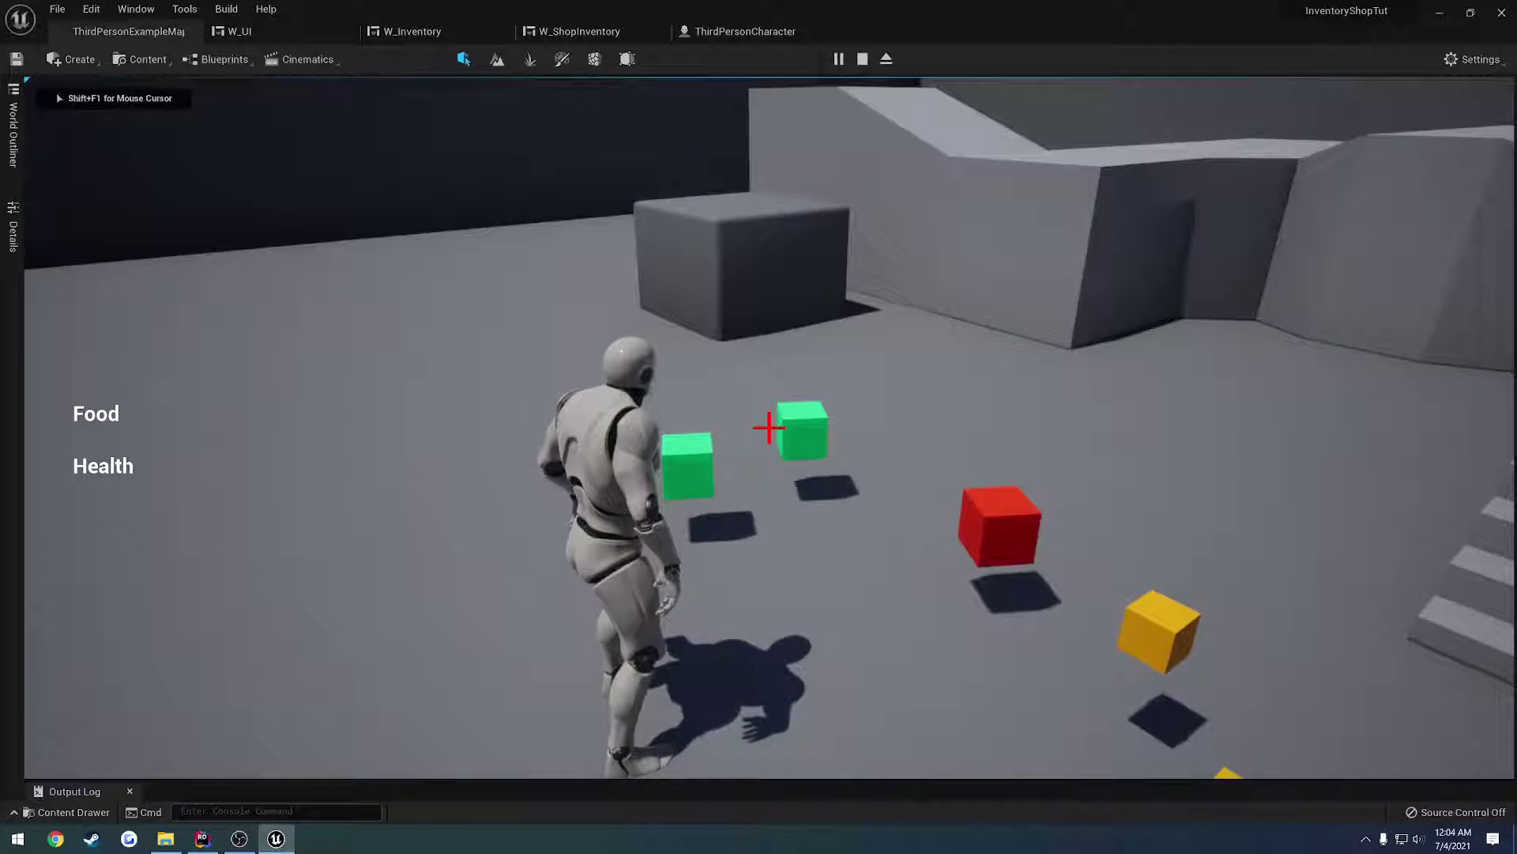
pyautogui.press('e')
pyautogui.press('i')
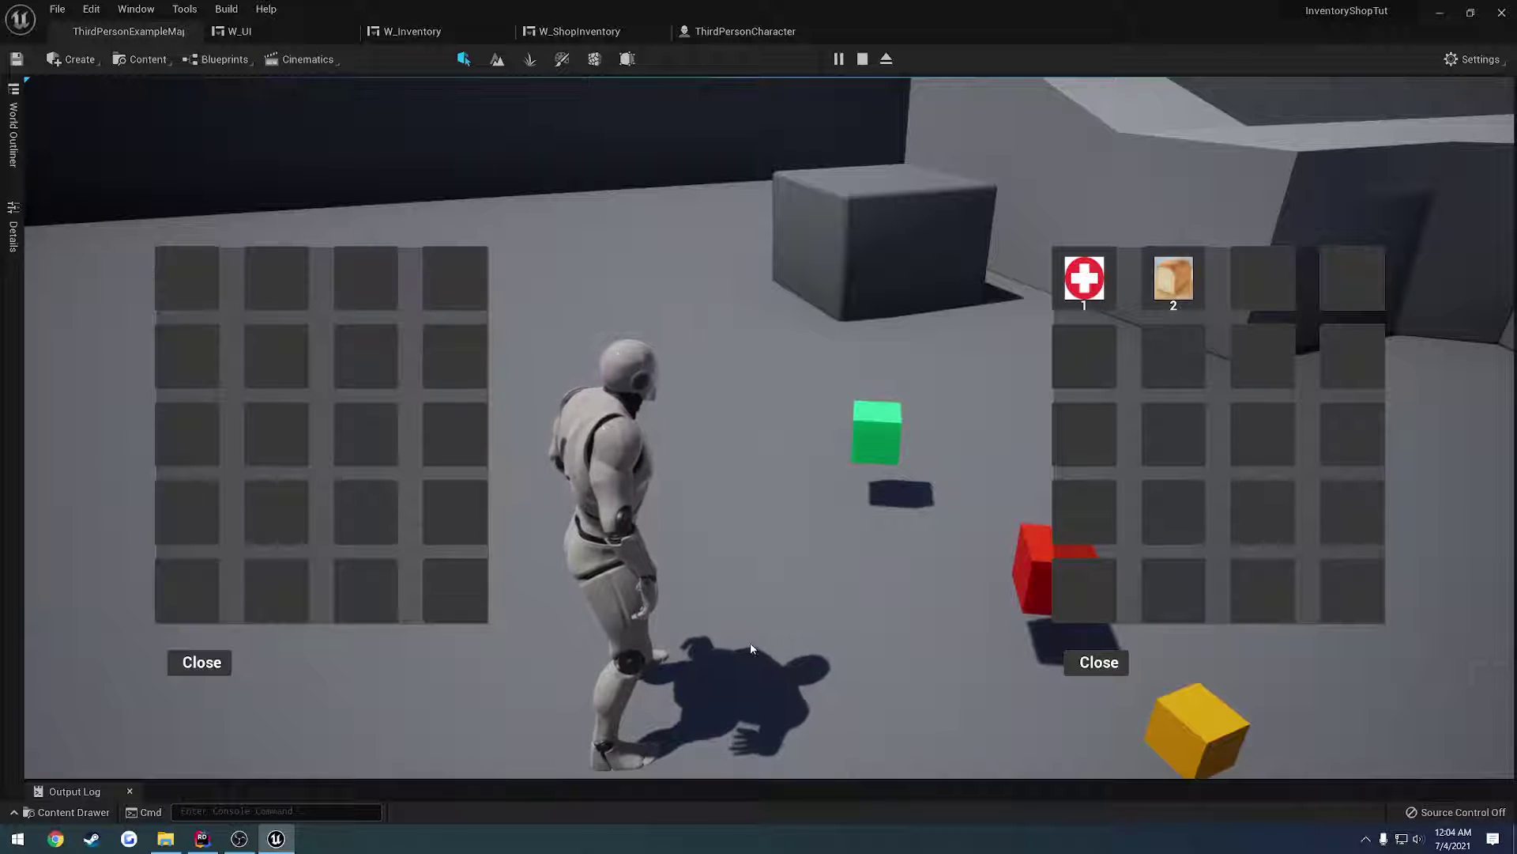
pyautogui.press('Escape')
# - Delete the B_Close button from the W_Inventory widget layout and compile the widget
pyautogui.click(411, 31)
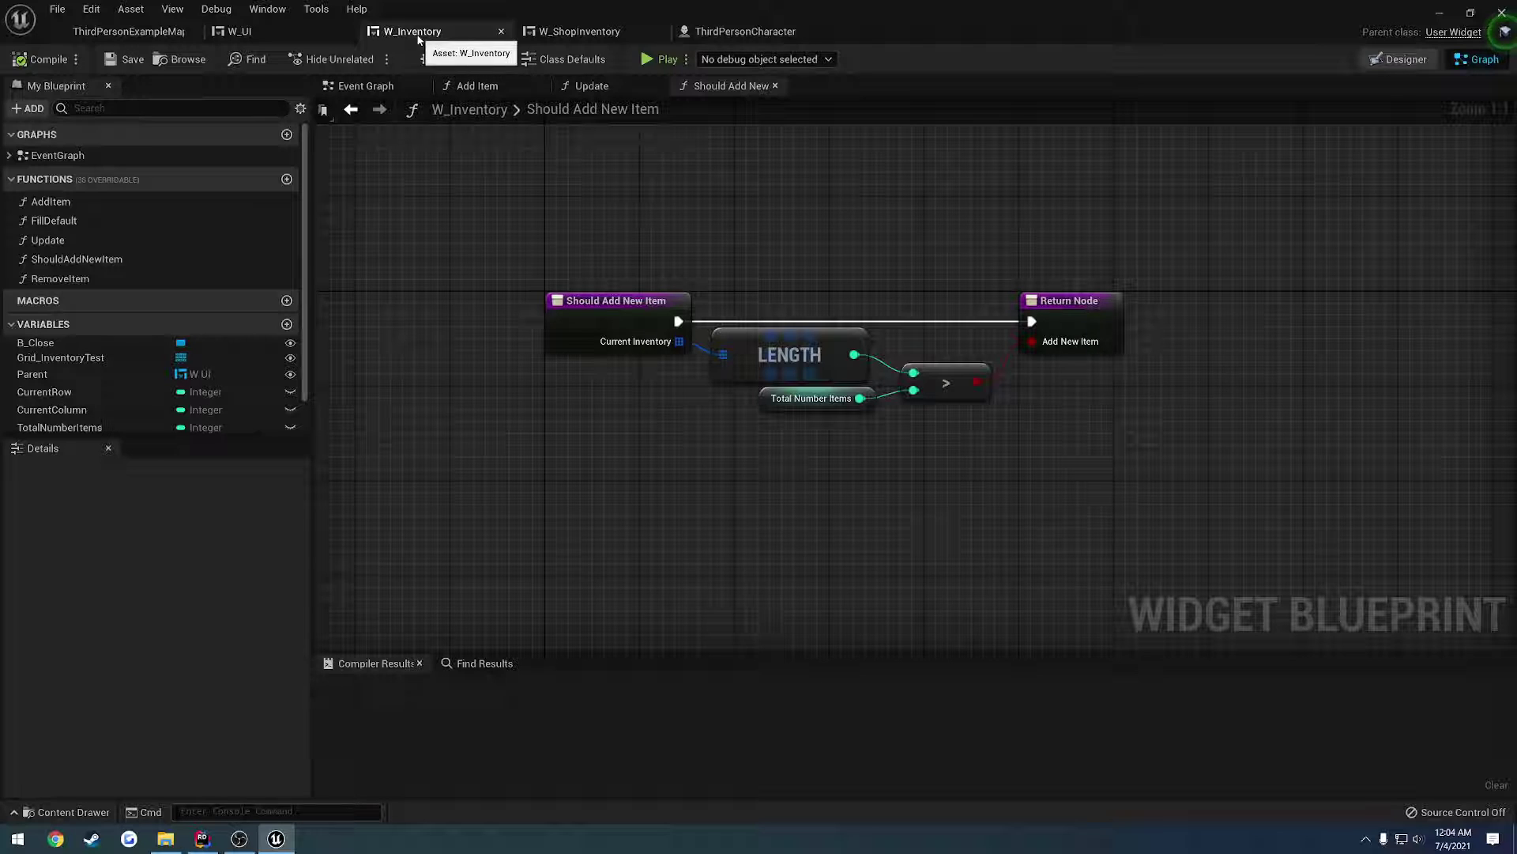
pyautogui.click(1399, 59)
pyautogui.scroll(-3, 935, 358)
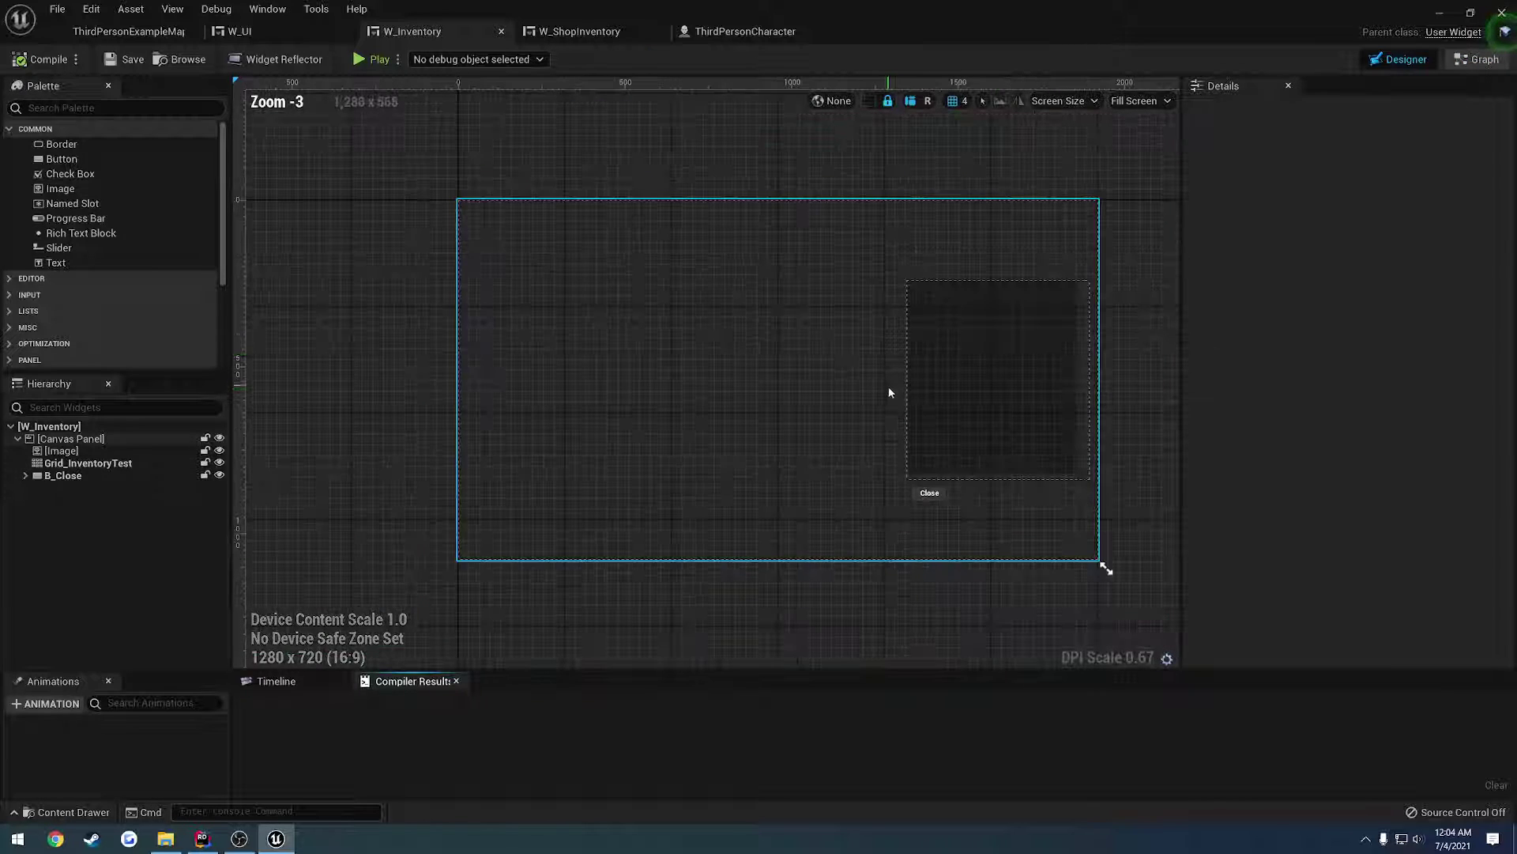
pyautogui.click(946, 495)
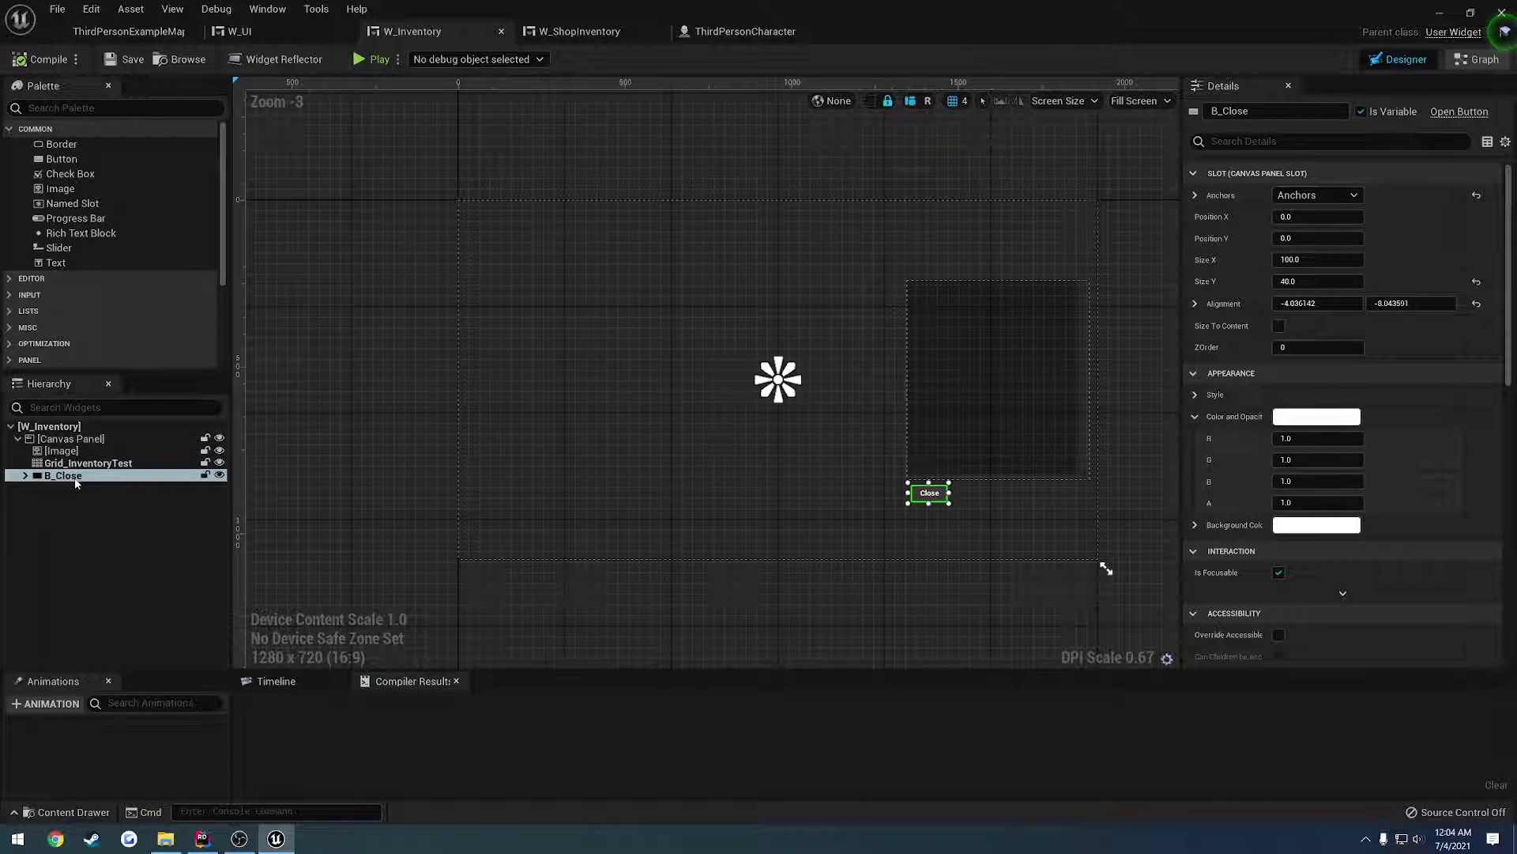
pyautogui.press('Delete')
pyautogui.click(49, 60)
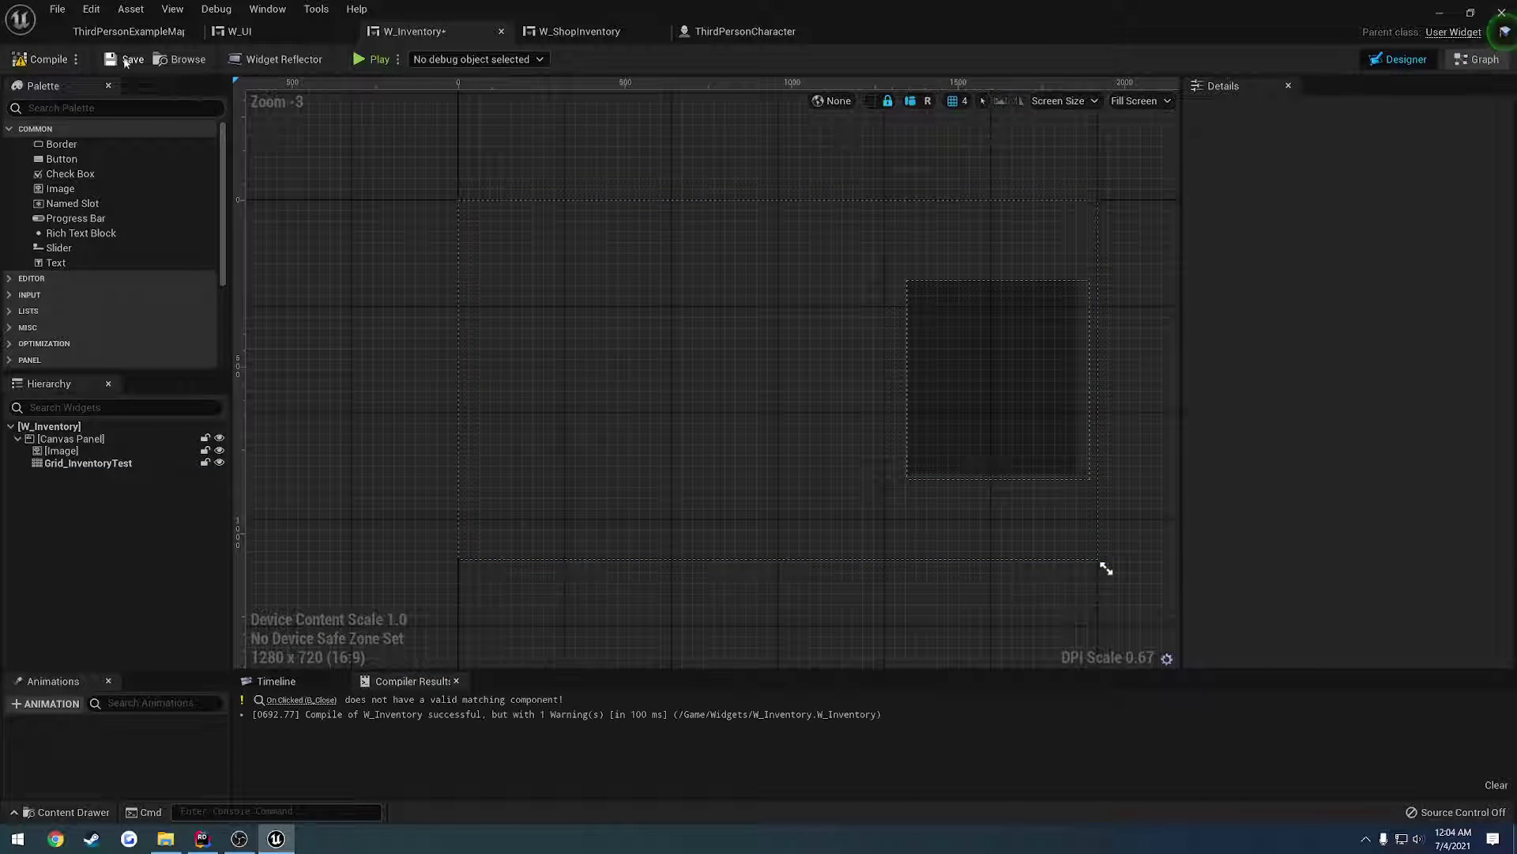
# - Delete the On Clicked (B_Close) event and its Parent, Is Valid and Crosshair nodes from W_Inventory's event graph, and recompile
pyautogui.click(1477, 60)
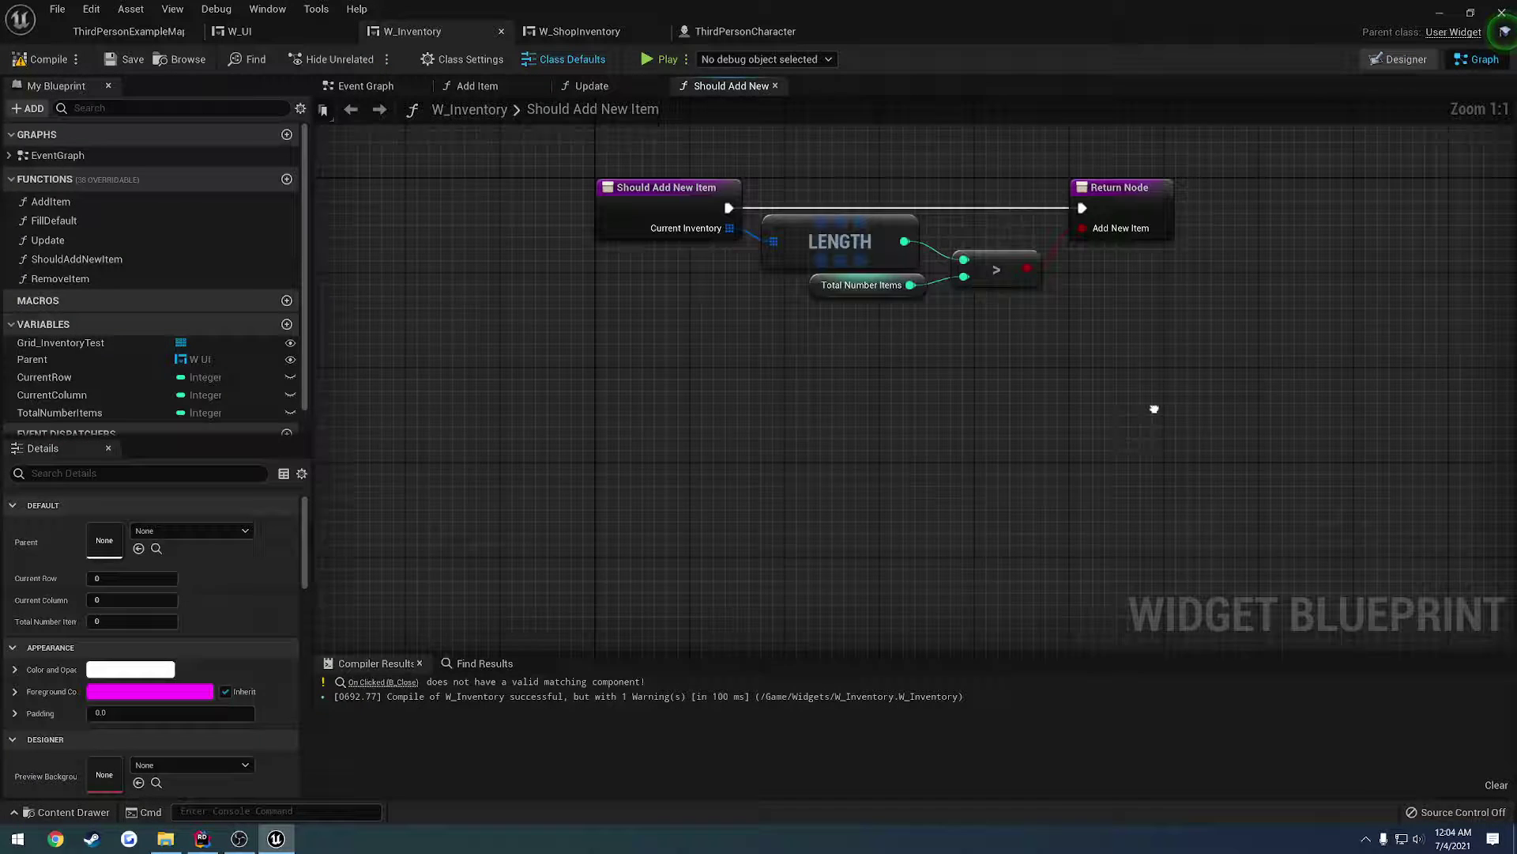
pyautogui.click(395, 87)
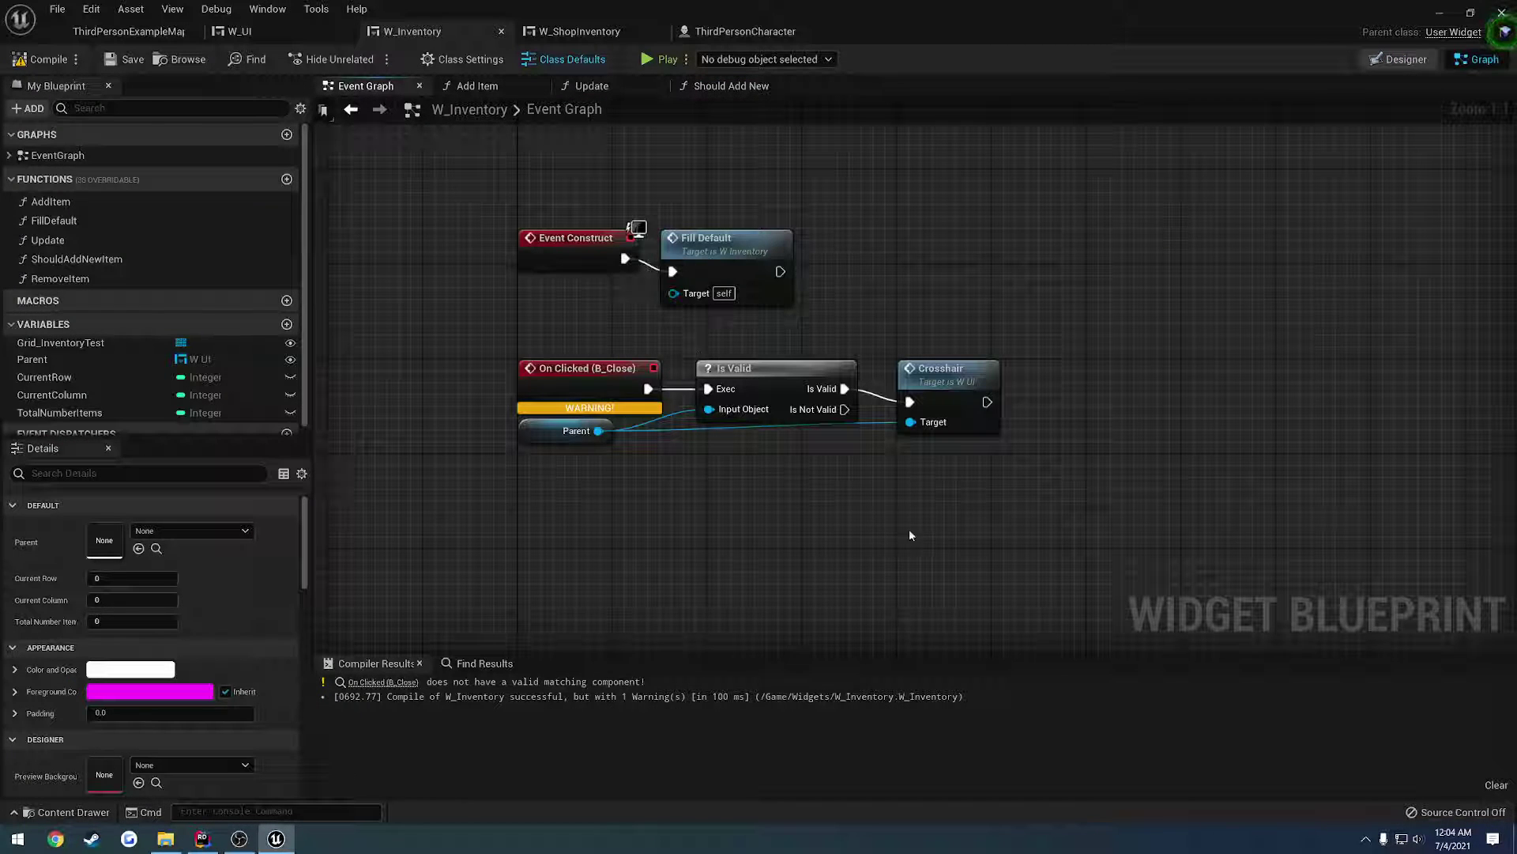
pyautogui.moveTo(1021, 542); pyautogui.dragTo(468, 341)
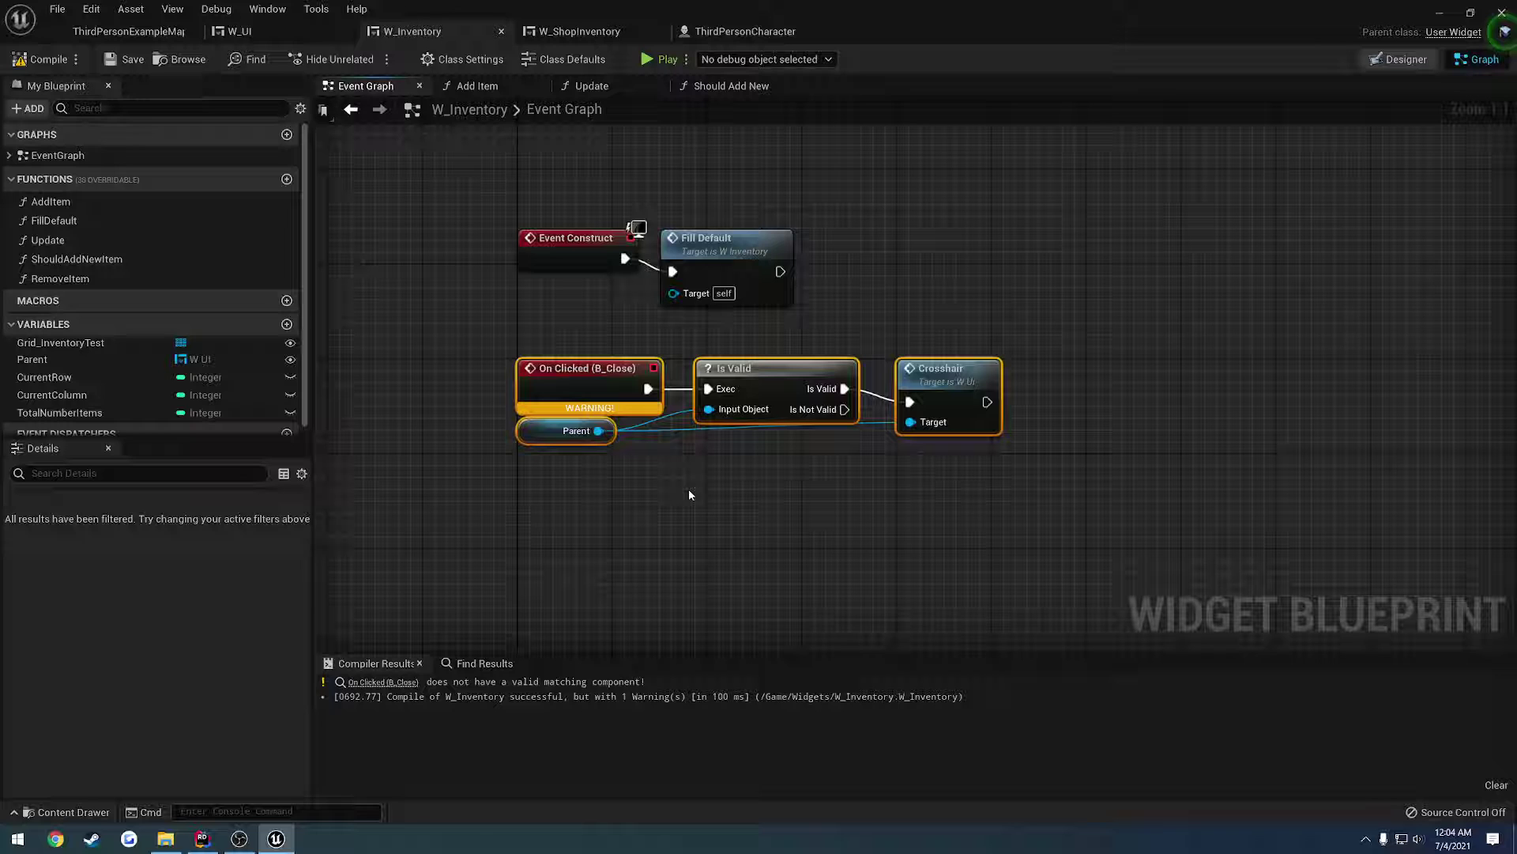
pyautogui.press('Delete')
pyautogui.click(41, 59)
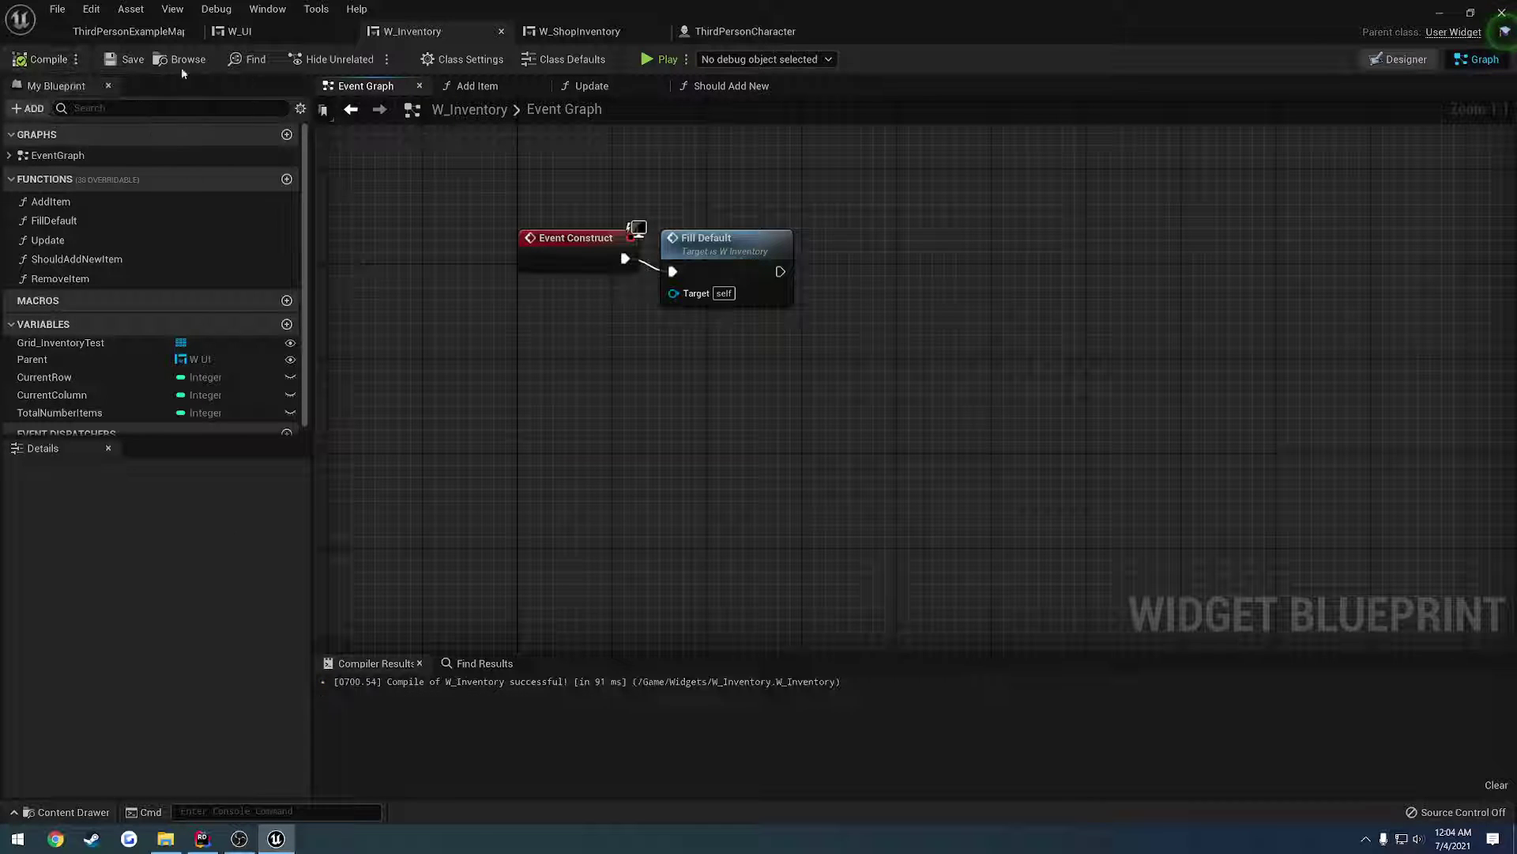
# - Add a button to the W_ShopInventory canvas, anchored to the center with position X 0 and Y 0
pyautogui.click(600, 32)
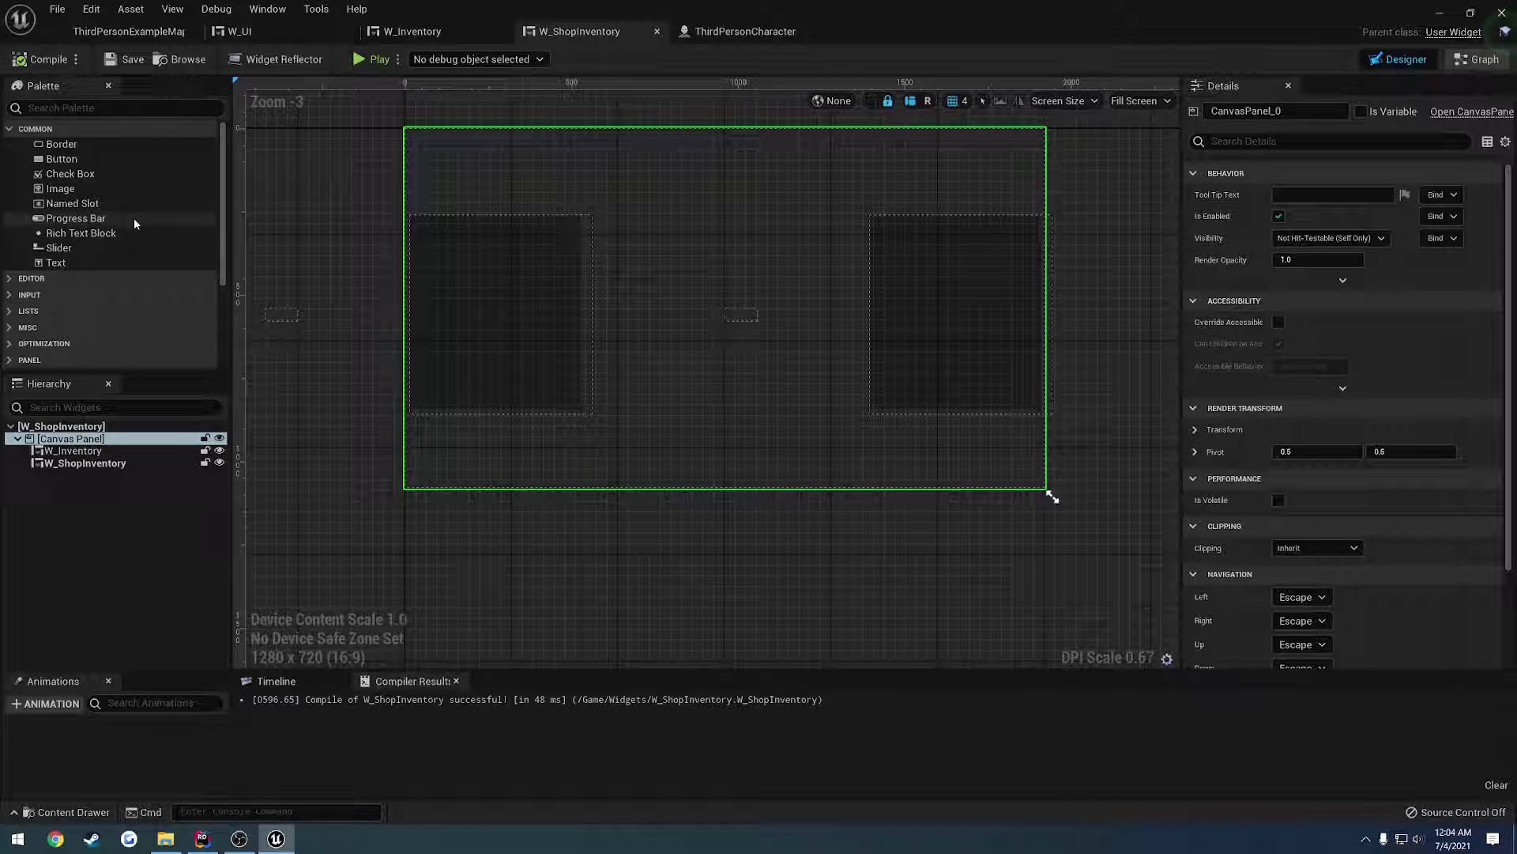
pyautogui.moveTo(62, 159); pyautogui.dragTo(680, 439)
pyautogui.click(1316, 196)
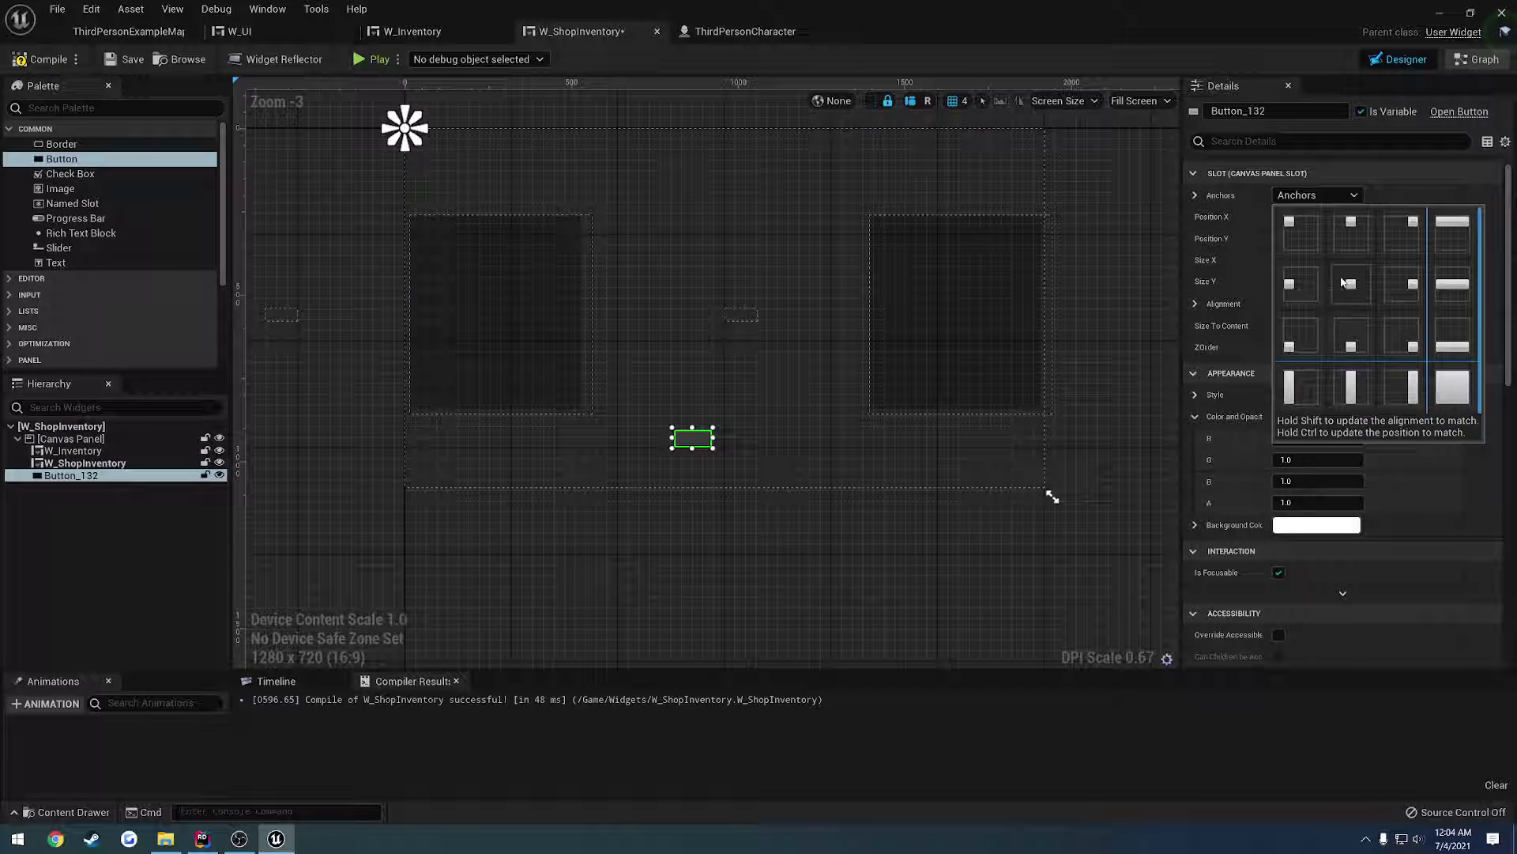
pyautogui.click(1346, 283)
pyautogui.click(1321, 221)
pyautogui.write('0')
pyautogui.press('Tab')
pyautogui.write('0')
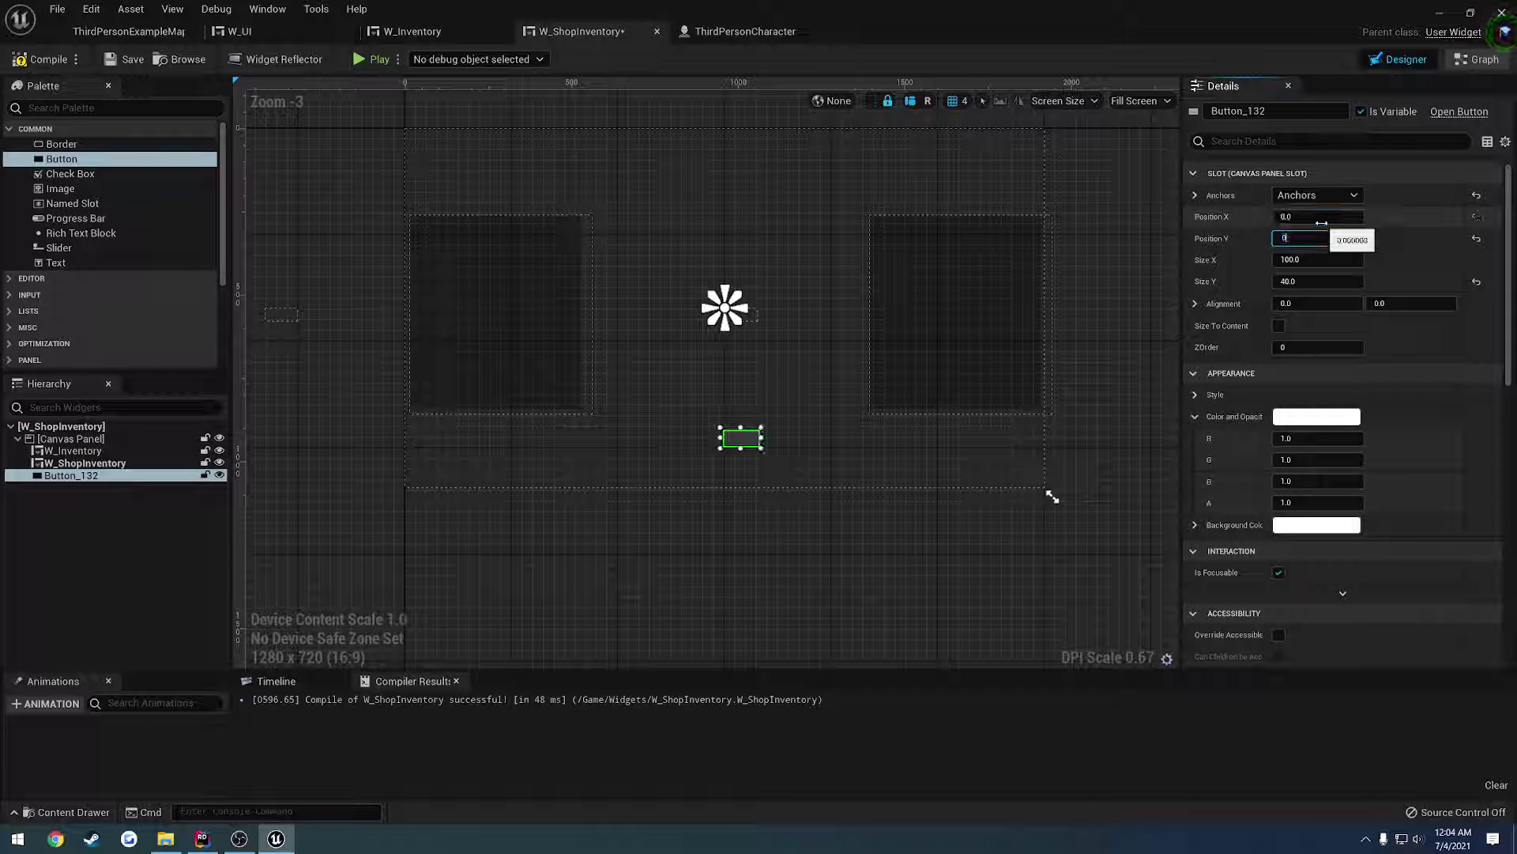
# - Set the new button's alignment to 0.5 horizontally and -10 vertically
pyautogui.press('Tab')
pyautogui.press('Tab')
pyautogui.press('Tab')
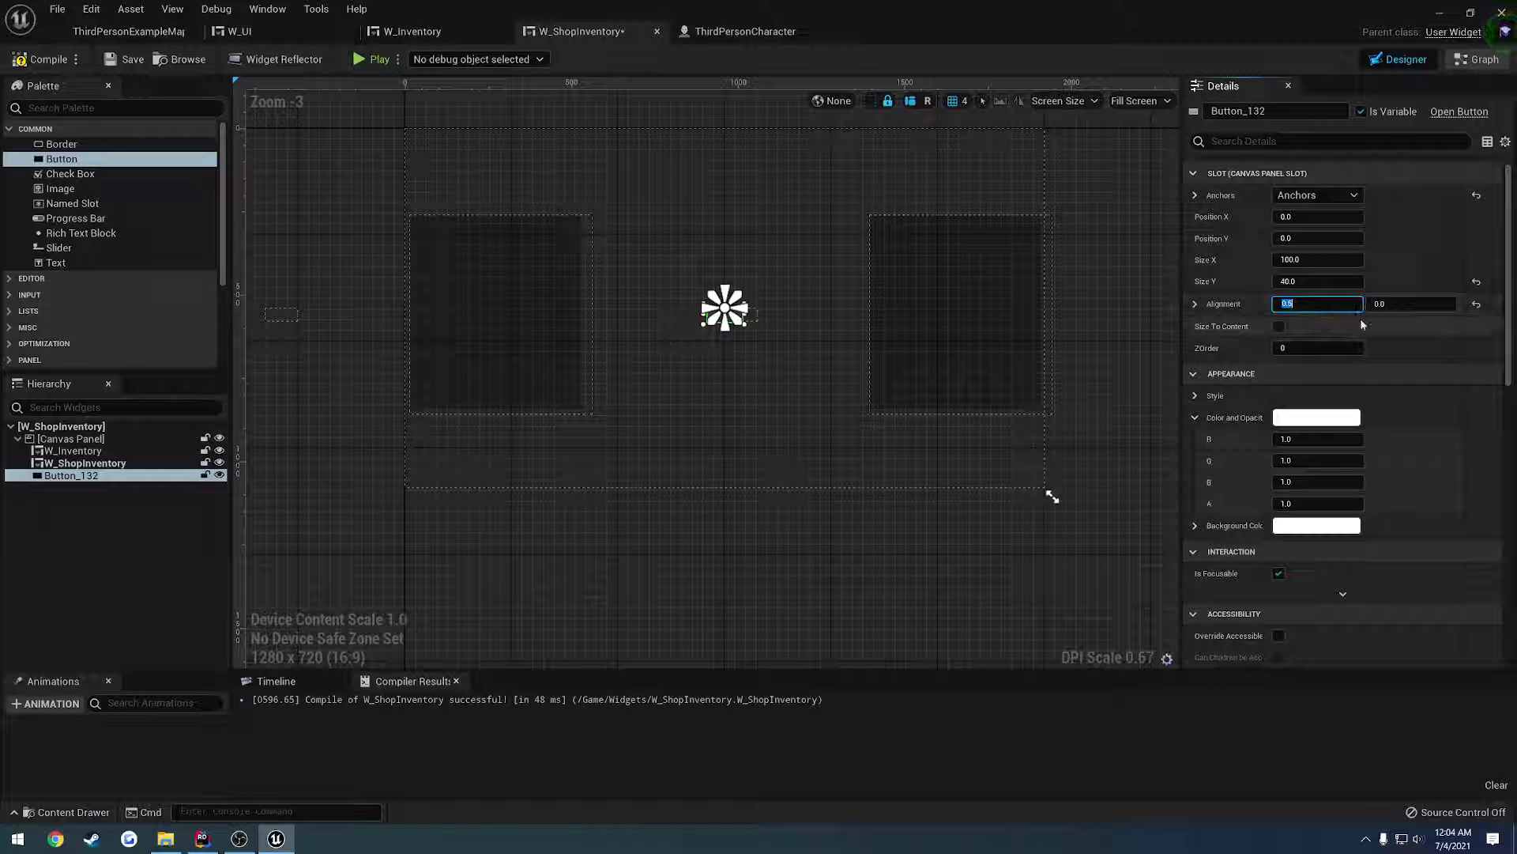
pyautogui.moveTo(1406, 307); pyautogui.dragTo(1395, 303)
pyautogui.click(1411, 304)
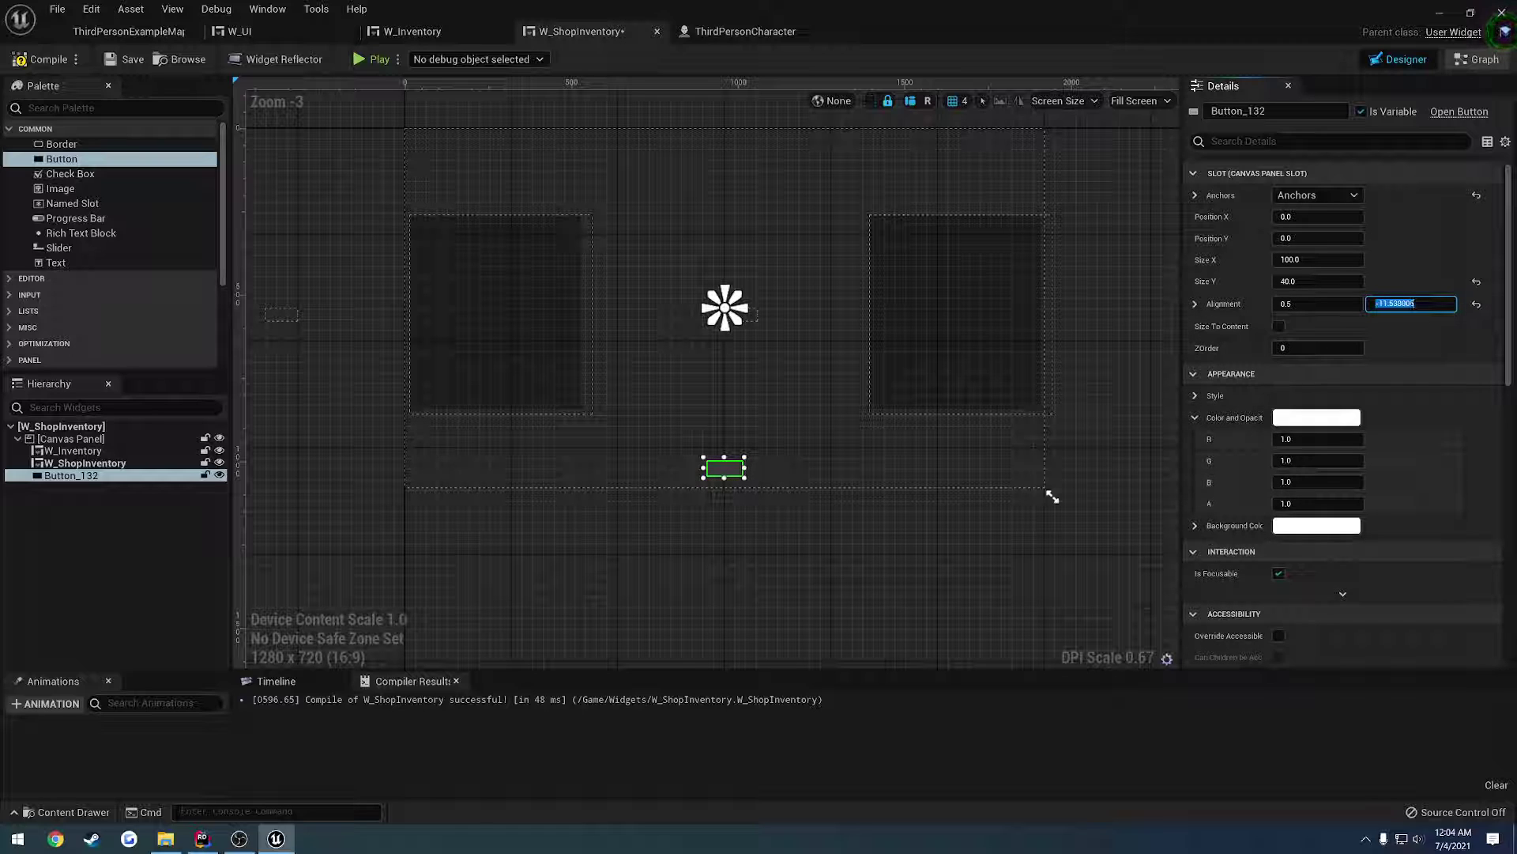
pyautogui.write('-10')
pyautogui.press('Return')
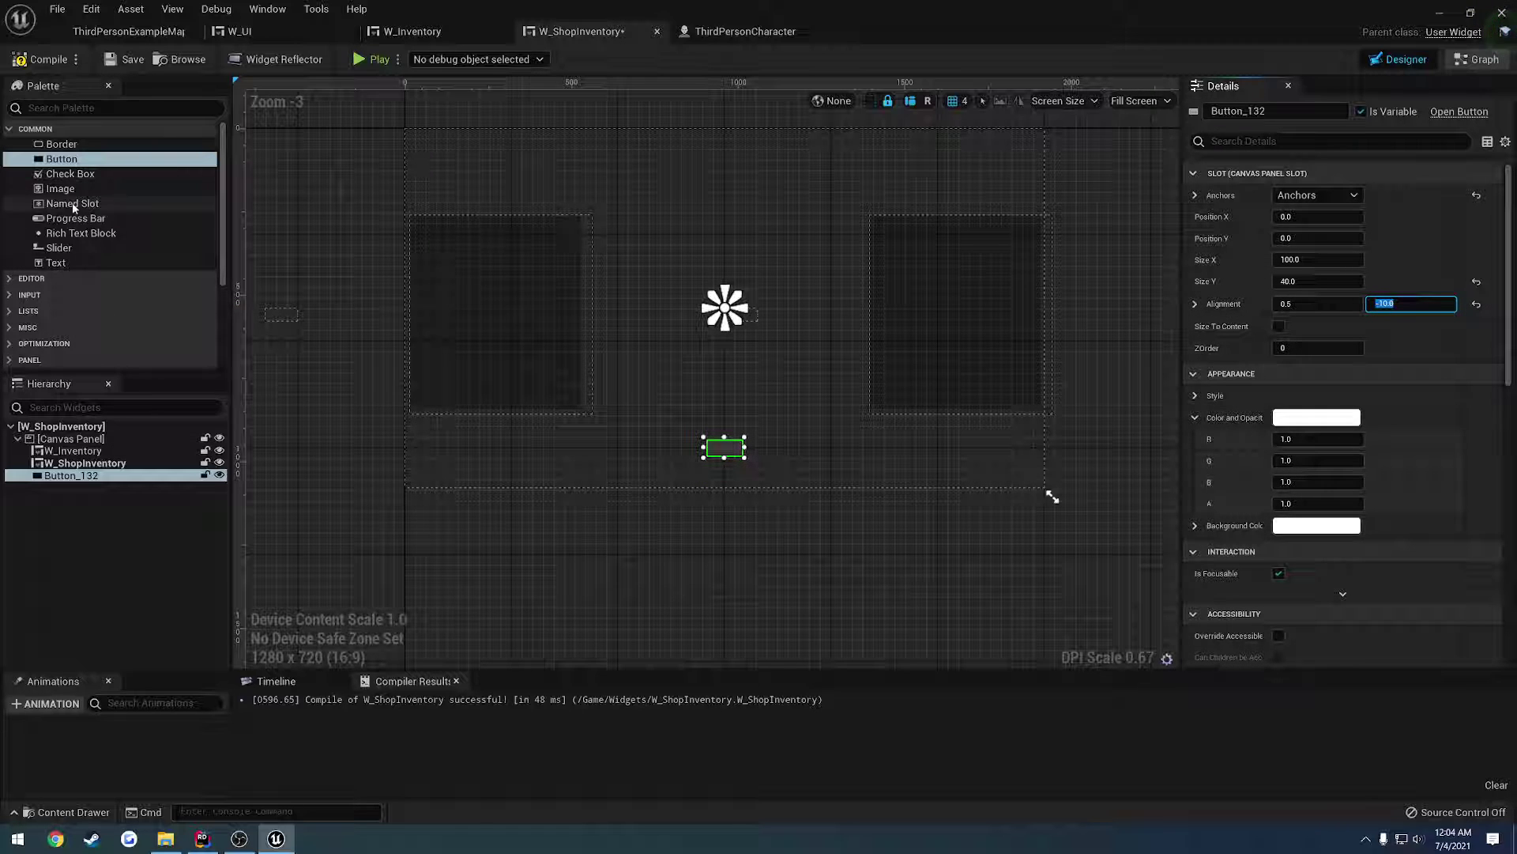
# - Nest a text block inside the new button and set its text to "Close"
pyautogui.click(57, 263)
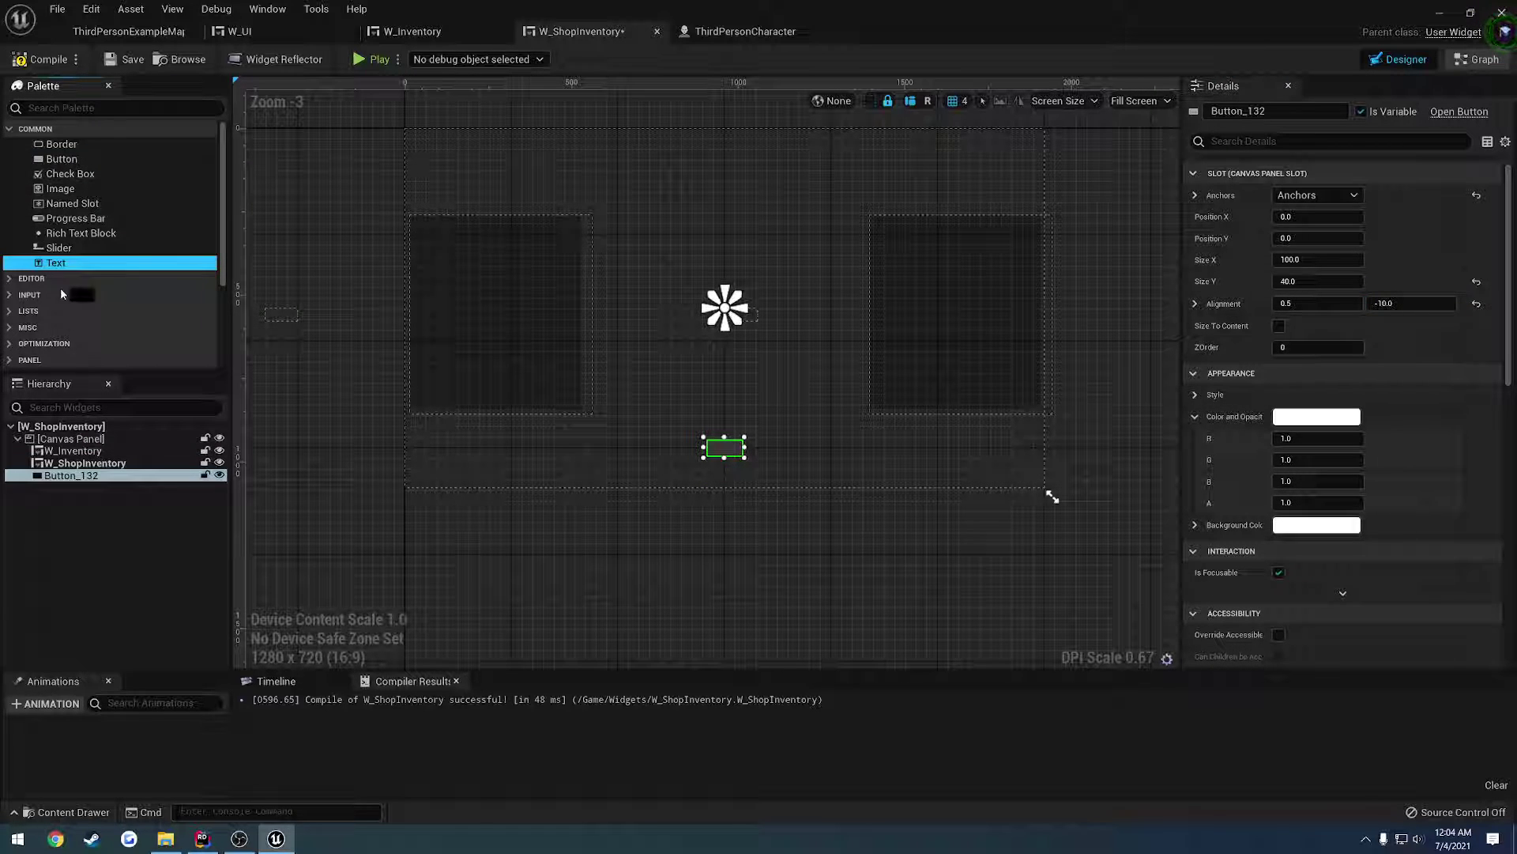
pyautogui.moveTo(61, 294); pyautogui.dragTo(71, 479)
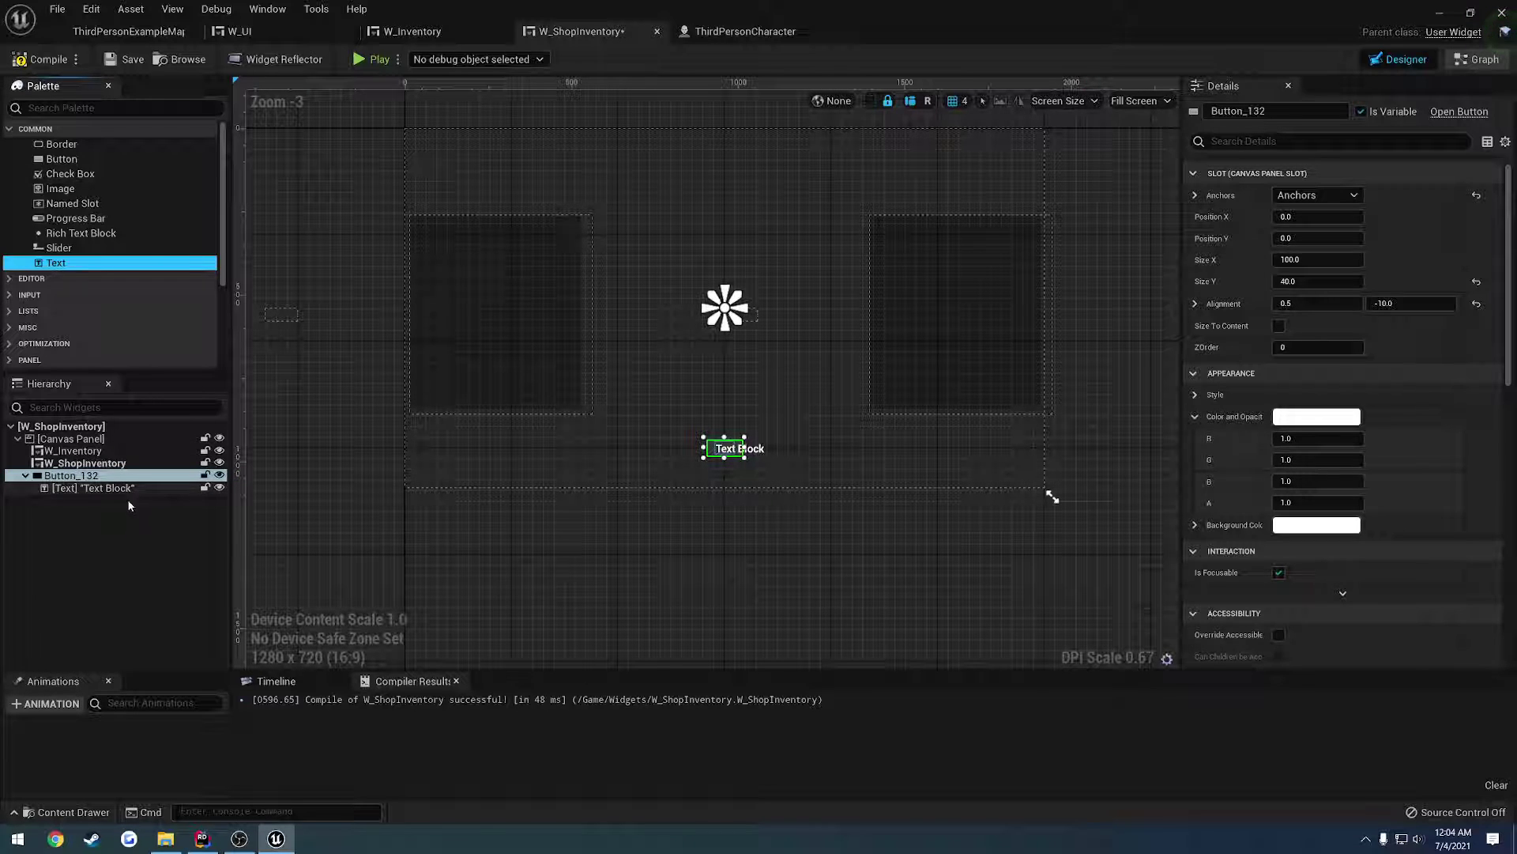
pyautogui.click(1315, 287)
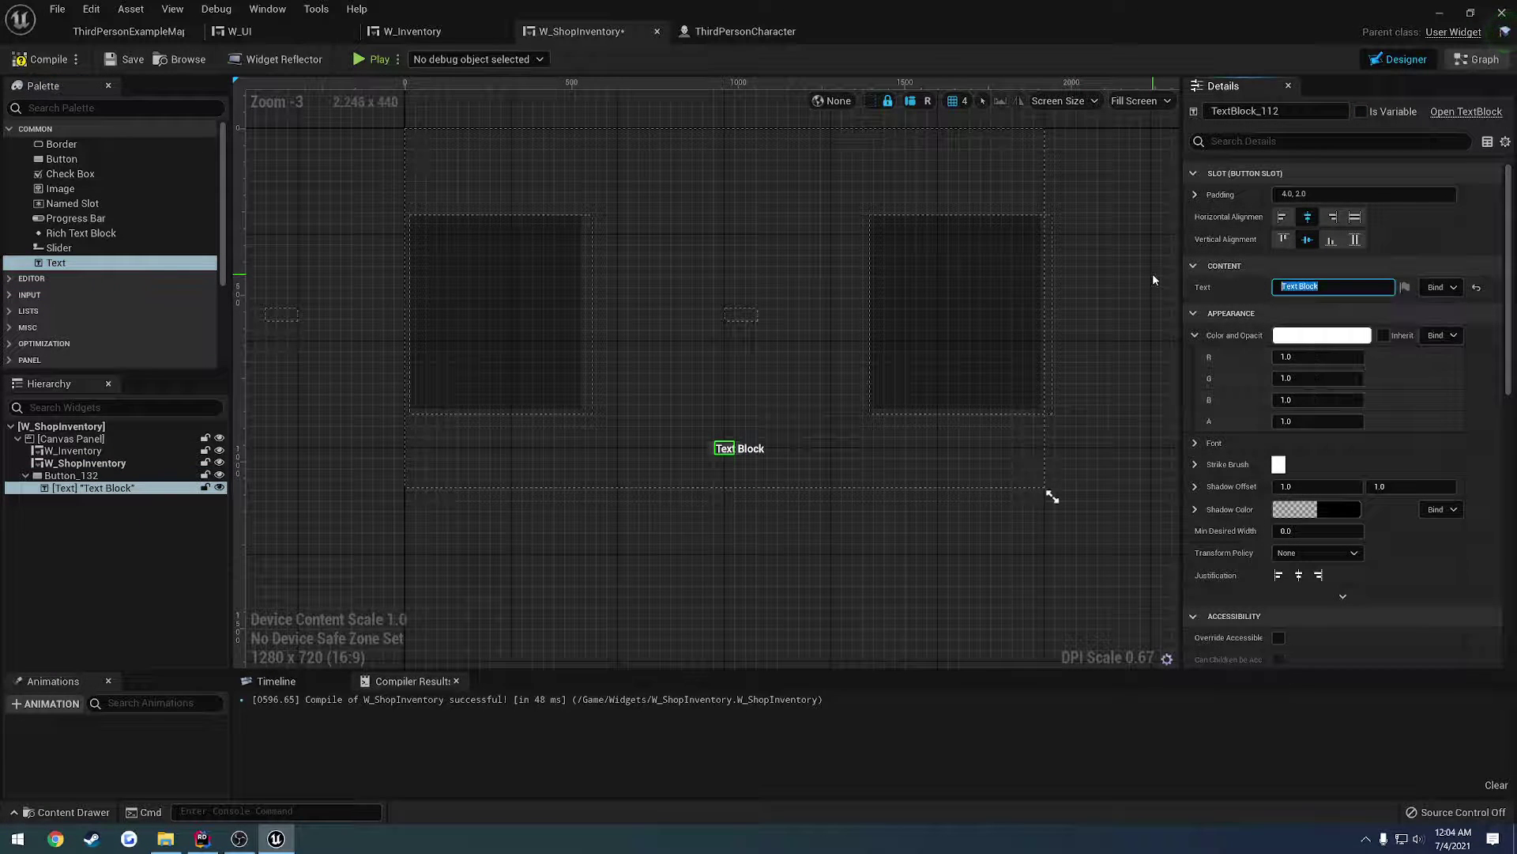
pyautogui.write('Close')
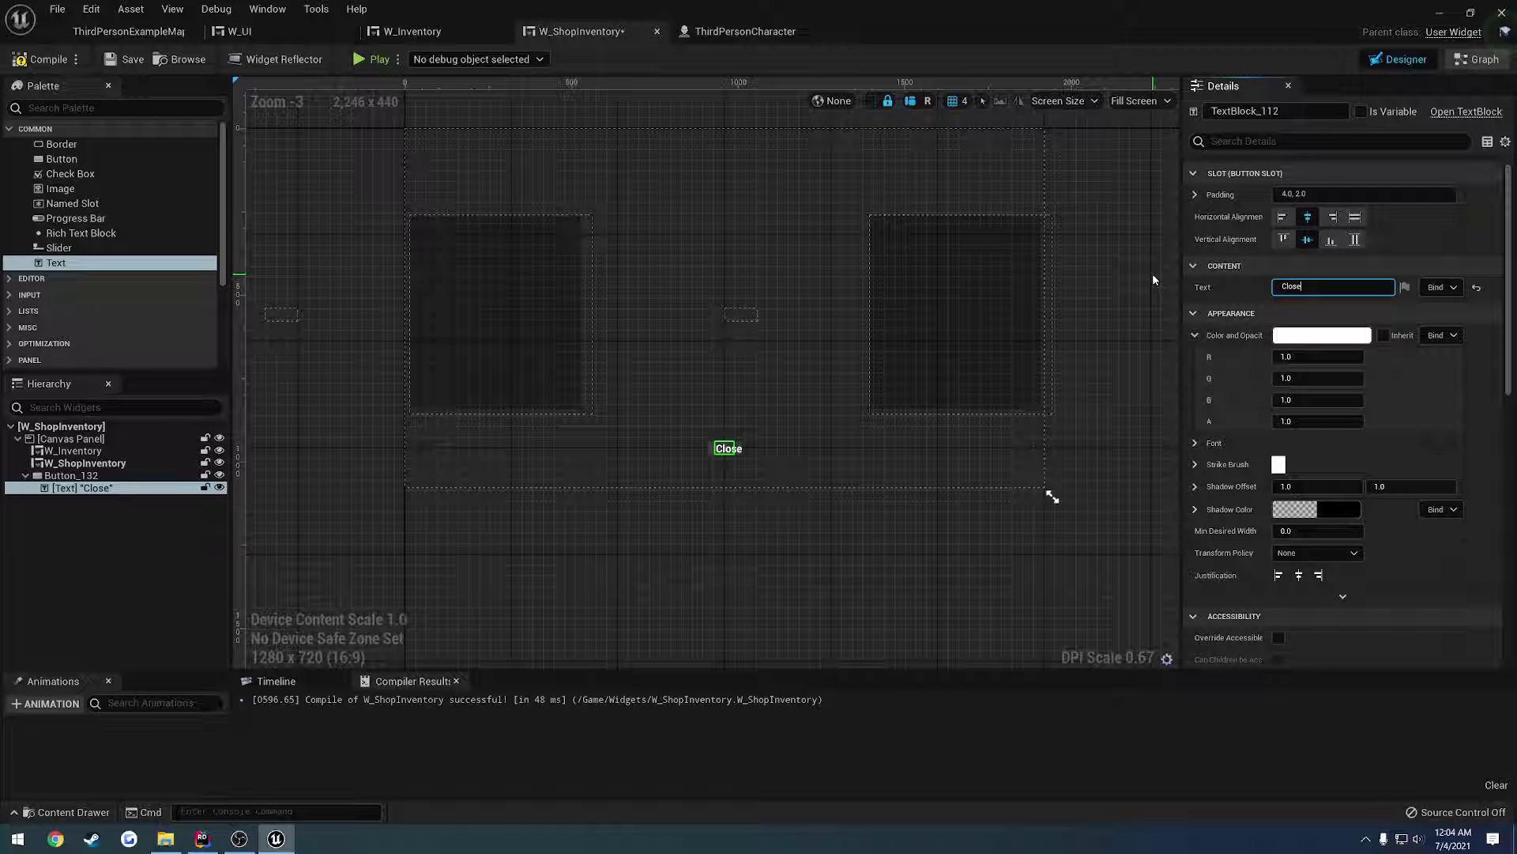
# - Enlarge the Close label's font, trying size 64 and settling on 48
pyautogui.scroll(4, 746, 509)
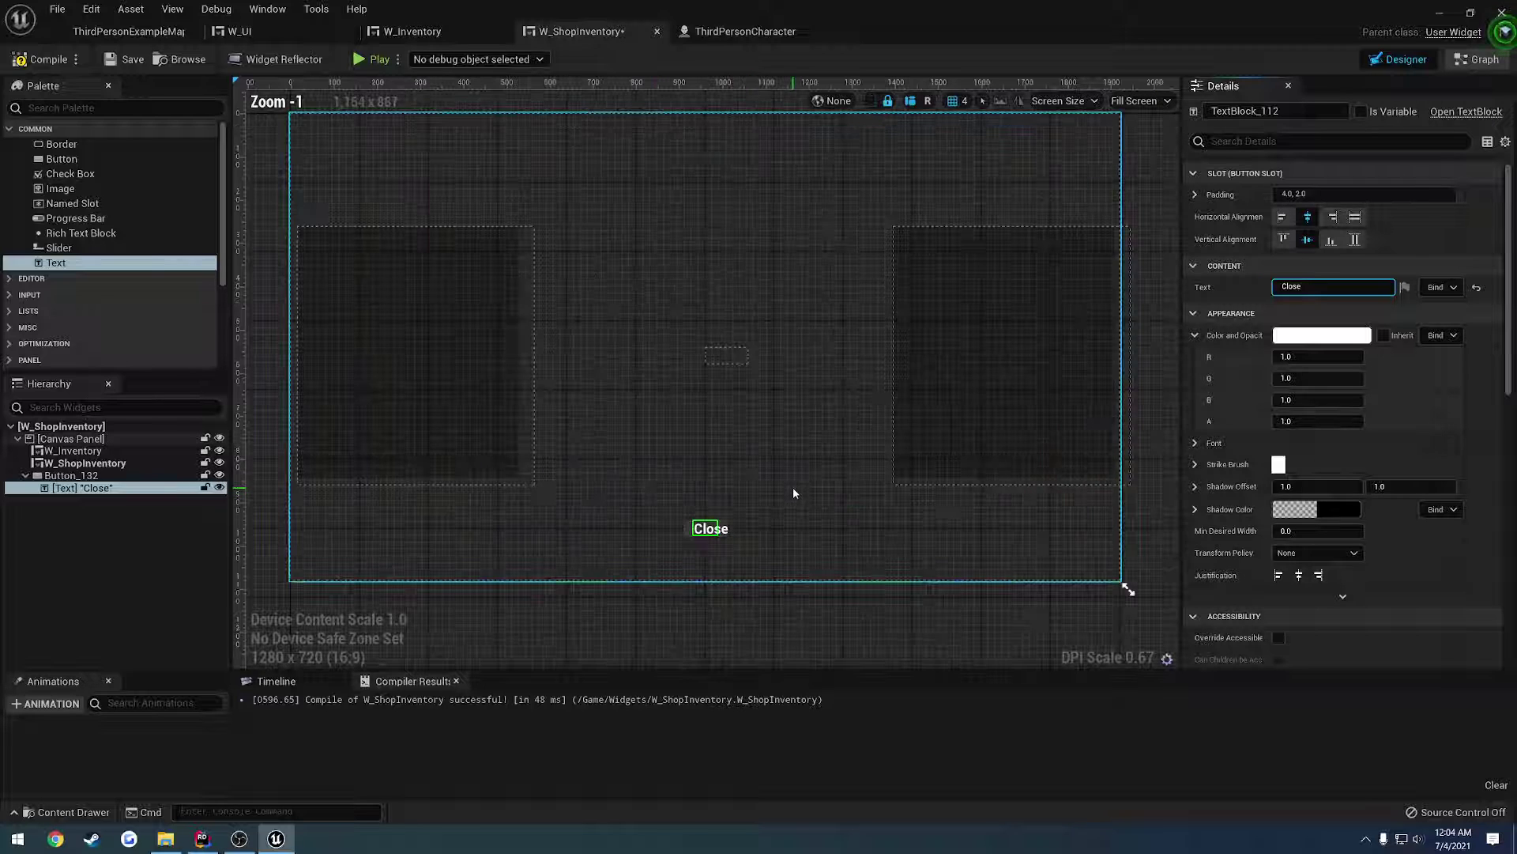
pyautogui.click(1213, 443)
pyautogui.click(1318, 508)
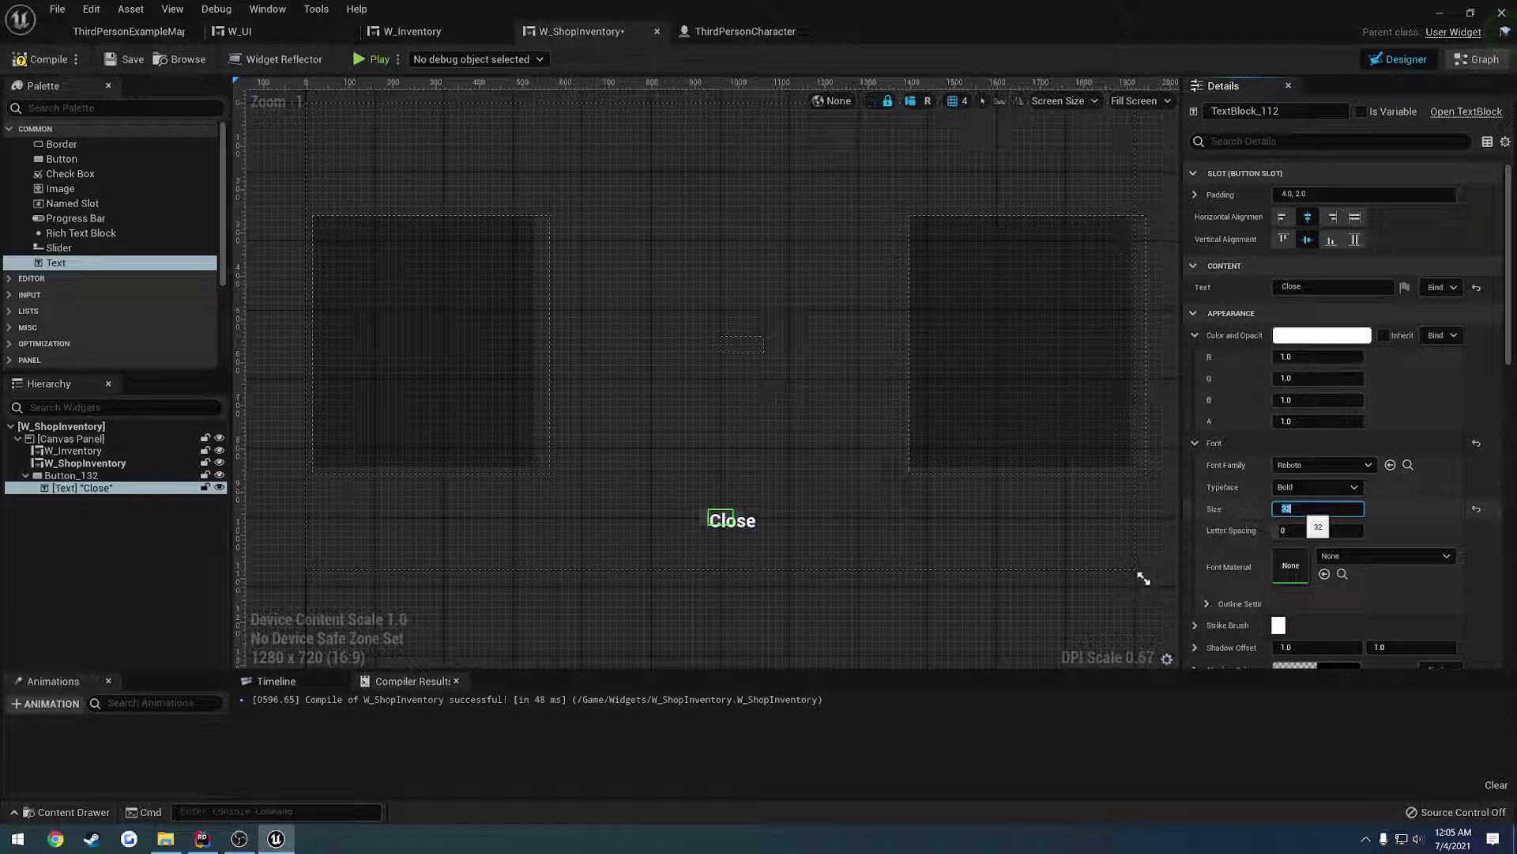
pyautogui.write('64')
pyautogui.press('Return')
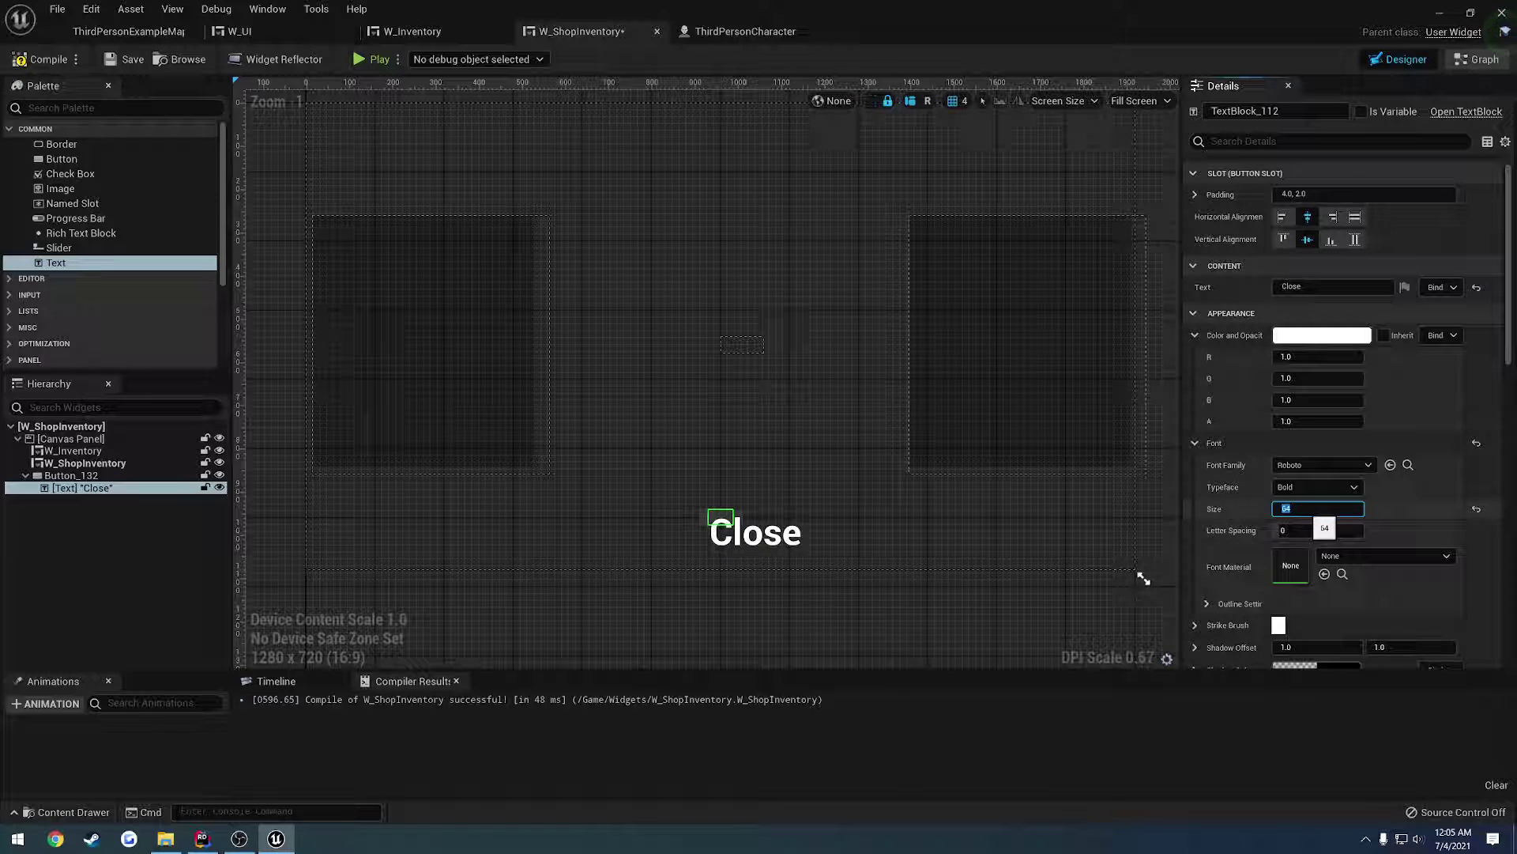
pyautogui.write('48')
pyautogui.press('Return')
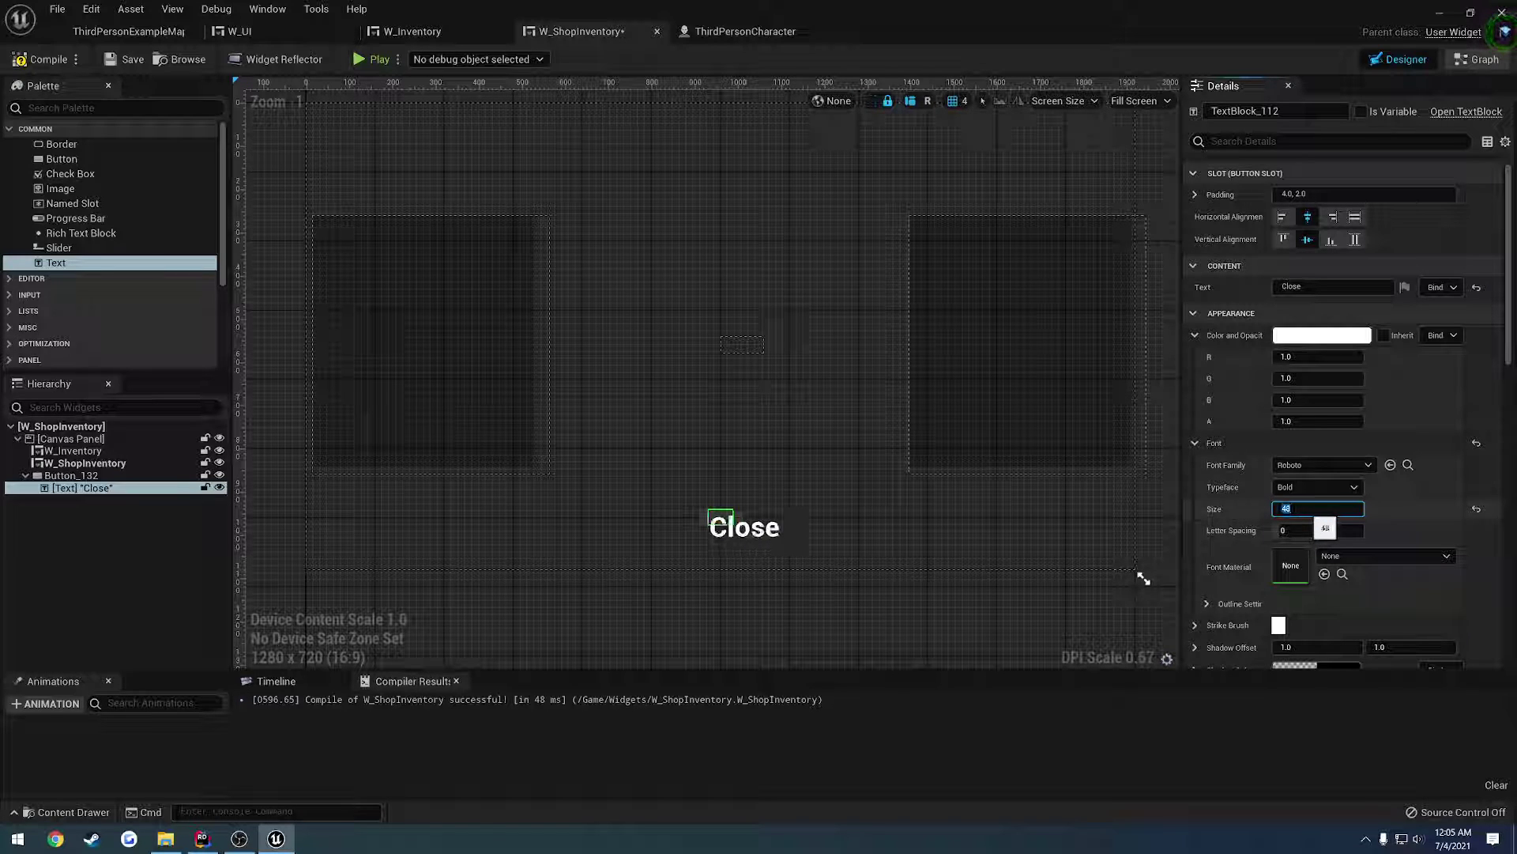
# - Enlarge the button around its Close label, setting its size to 200 by 85
pyautogui.moveTo(85, 473); pyautogui.dragTo(79, 475)
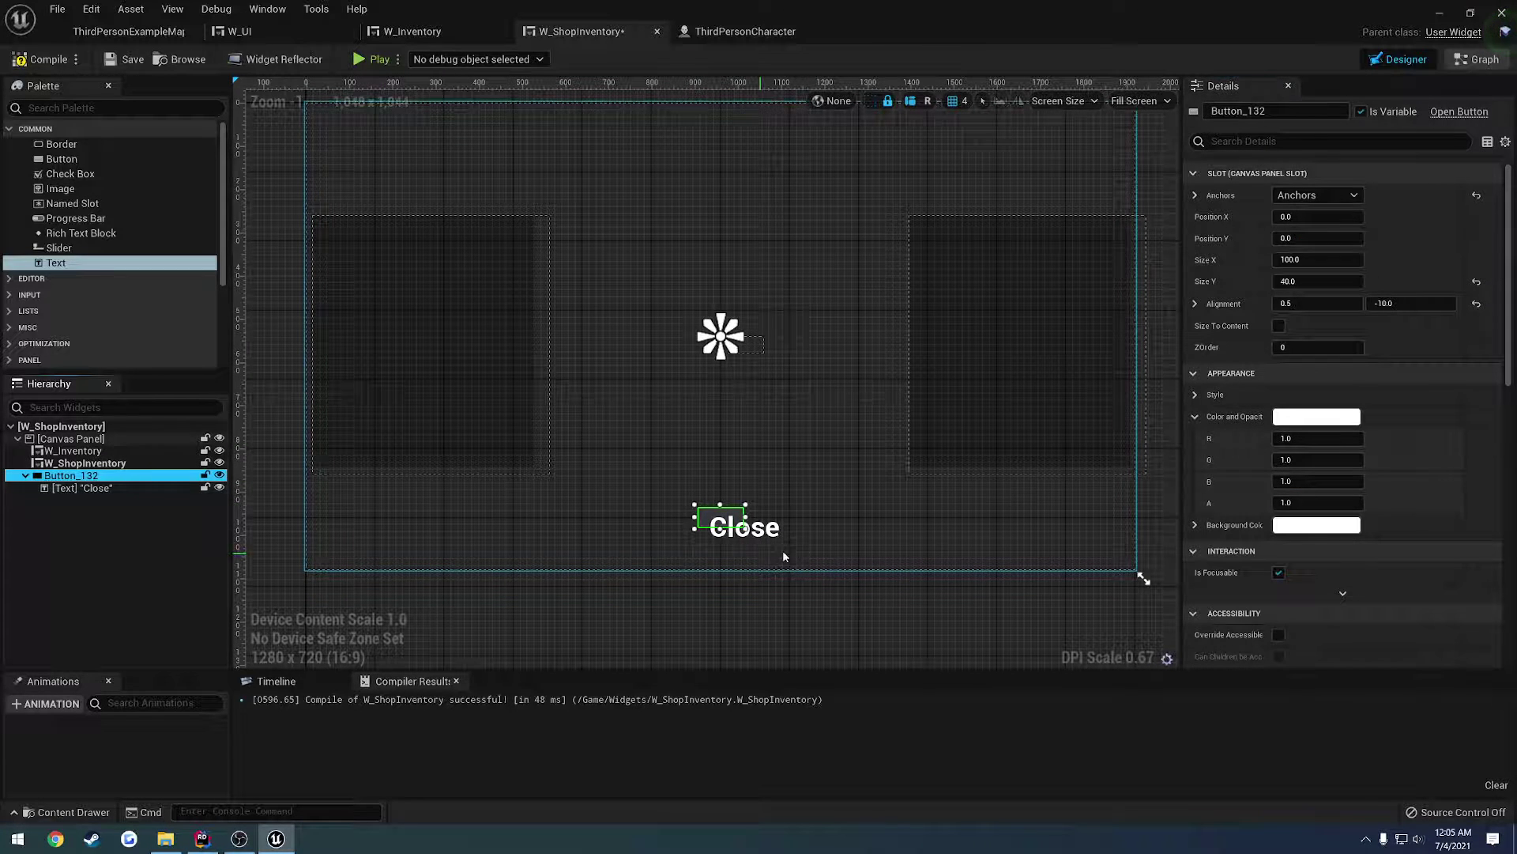
pyautogui.moveTo(786, 542); pyautogui.dragTo(797, 548)
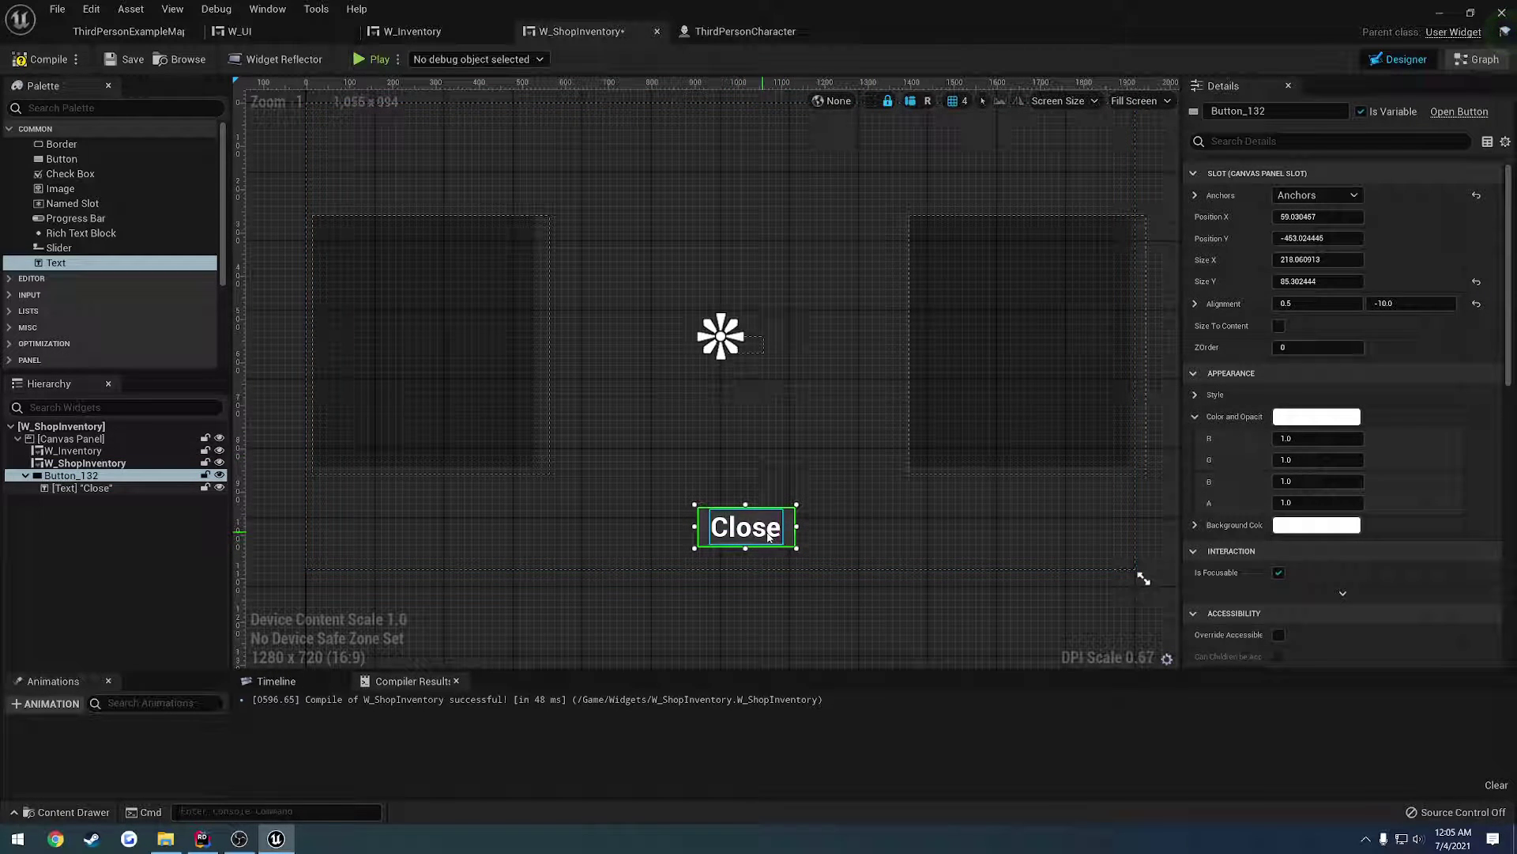
pyautogui.click(1316, 259)
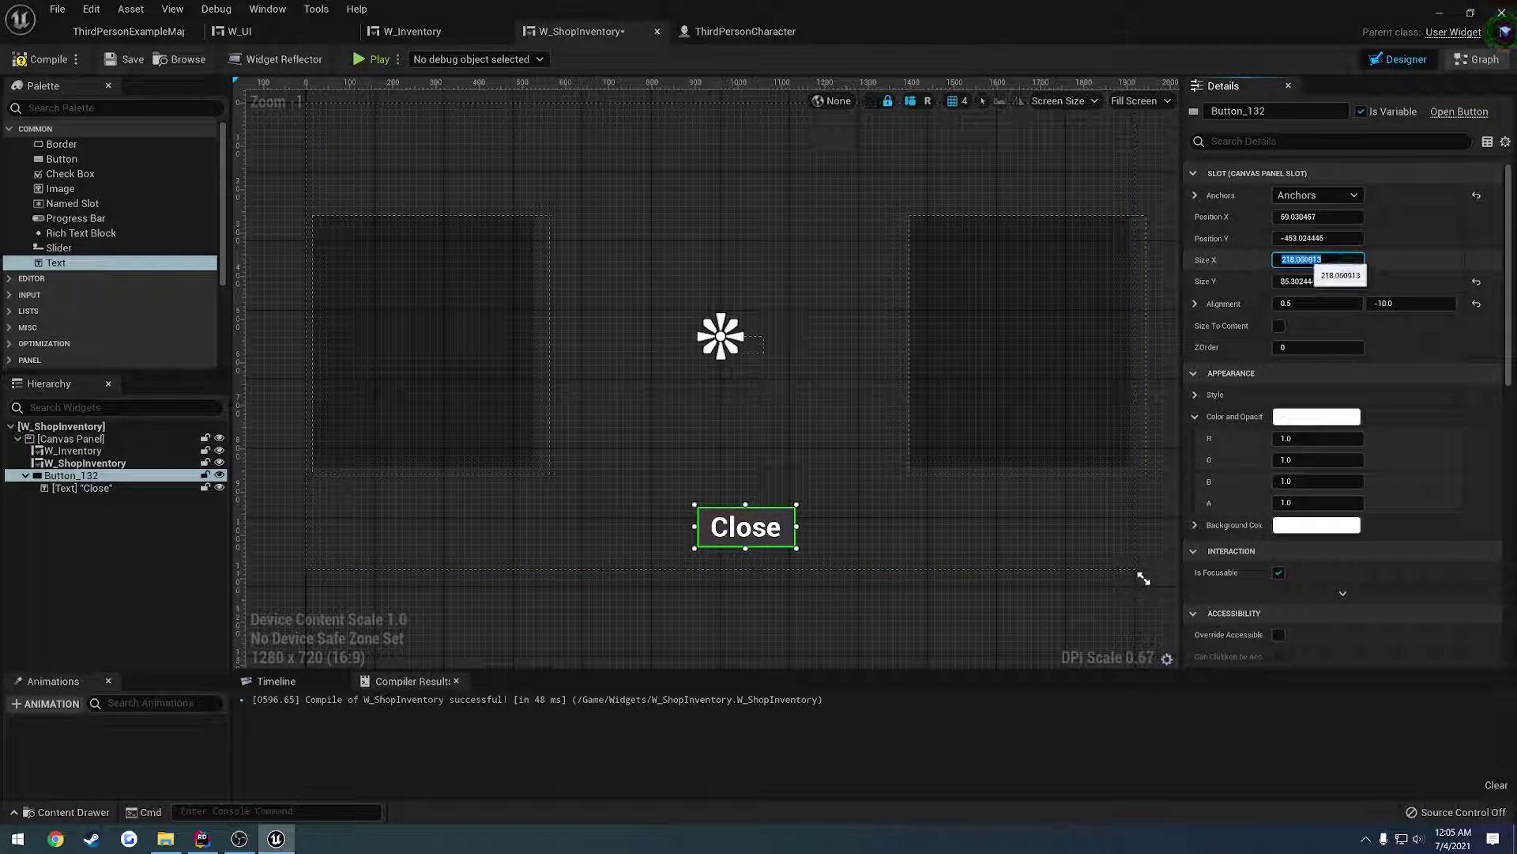
pyautogui.write('200')
pyautogui.press('Tab')
pyautogui.write('85')
pyautogui.press('Return')
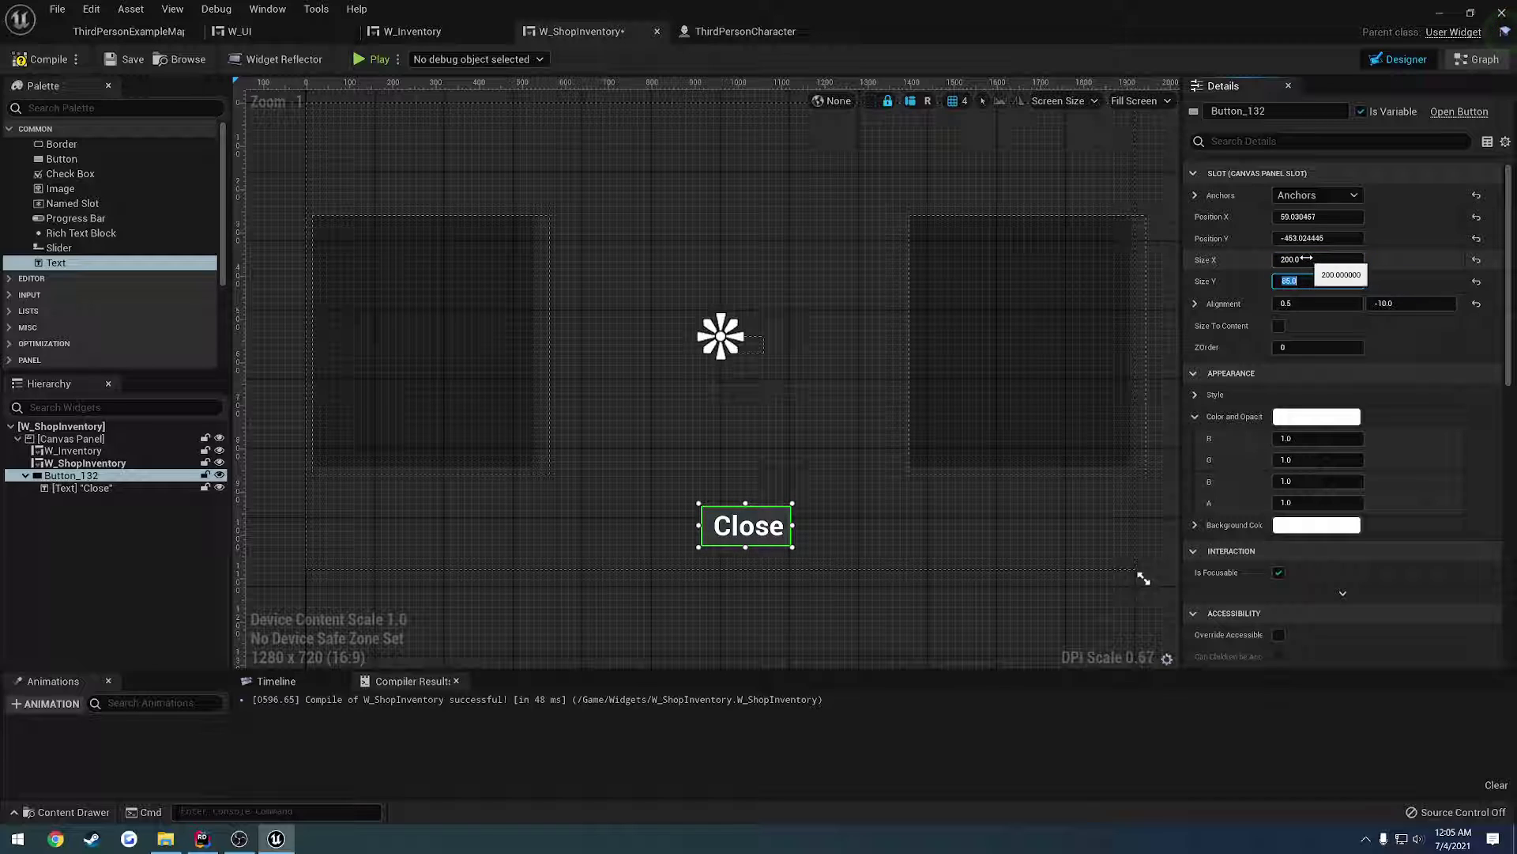
# - Reset the Close button's position to X 0 and Y 0
pyautogui.click(1304, 217)
pyautogui.write('0')
pyautogui.press('Tab')
pyautogui.write('0')
pyautogui.press('Return')
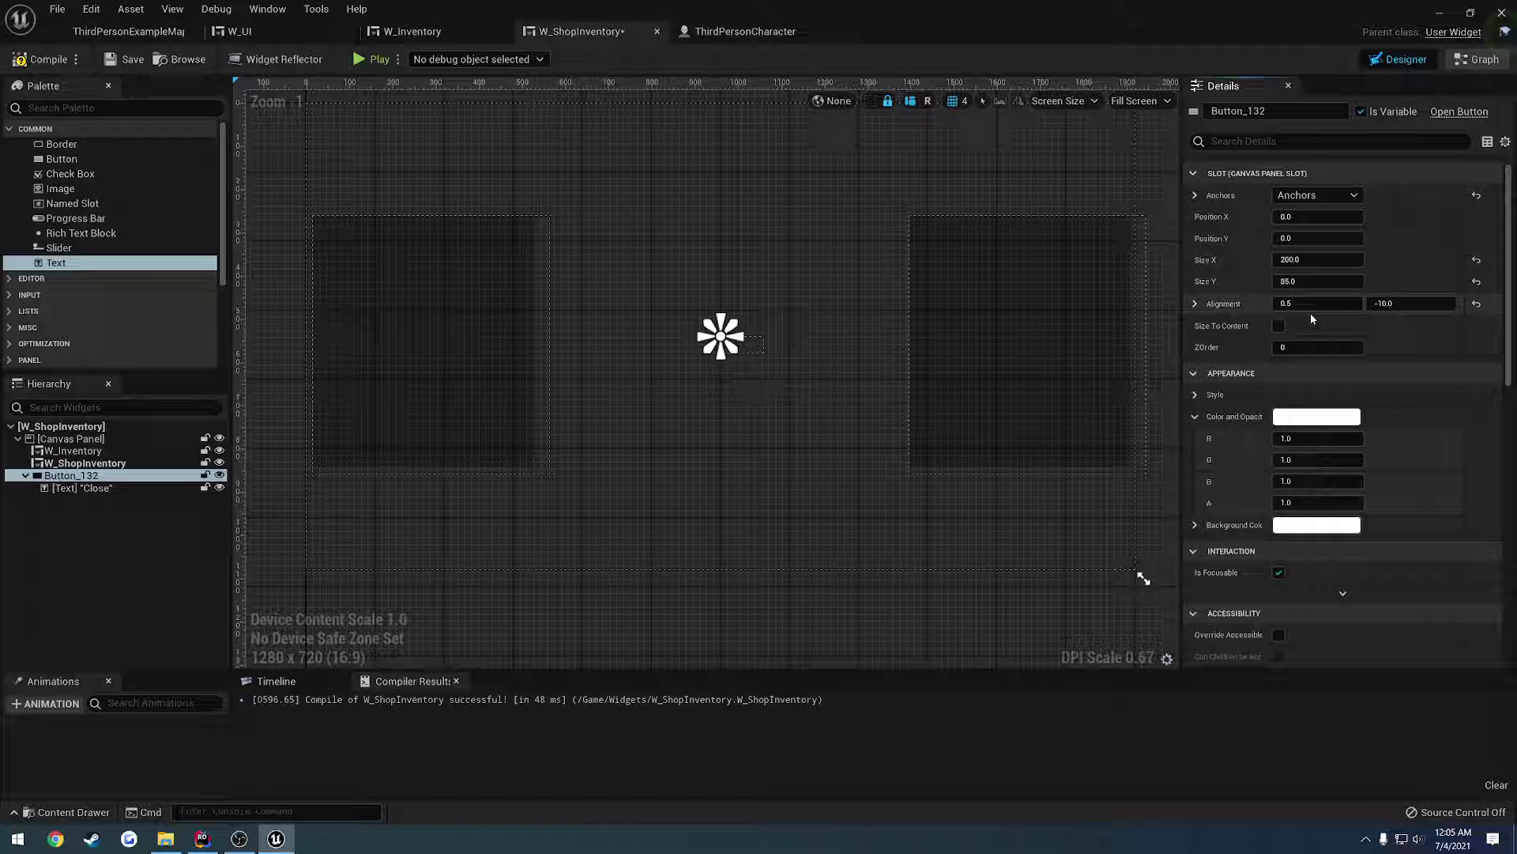
# - Set the Close button's vertical alignment to -5 so it sits near the canvas's lower edge
pyautogui.scroll(-4, 784, 399)
pyautogui.moveTo(1411, 302)
pyautogui.mouseDown()
pyautogui.moveTo(1446, 302)
pyautogui.moveTo(1404, 303)
pyautogui.mouseUp()
pyautogui.scroll(4, 1063, 537)
pyautogui.click(1398, 304)
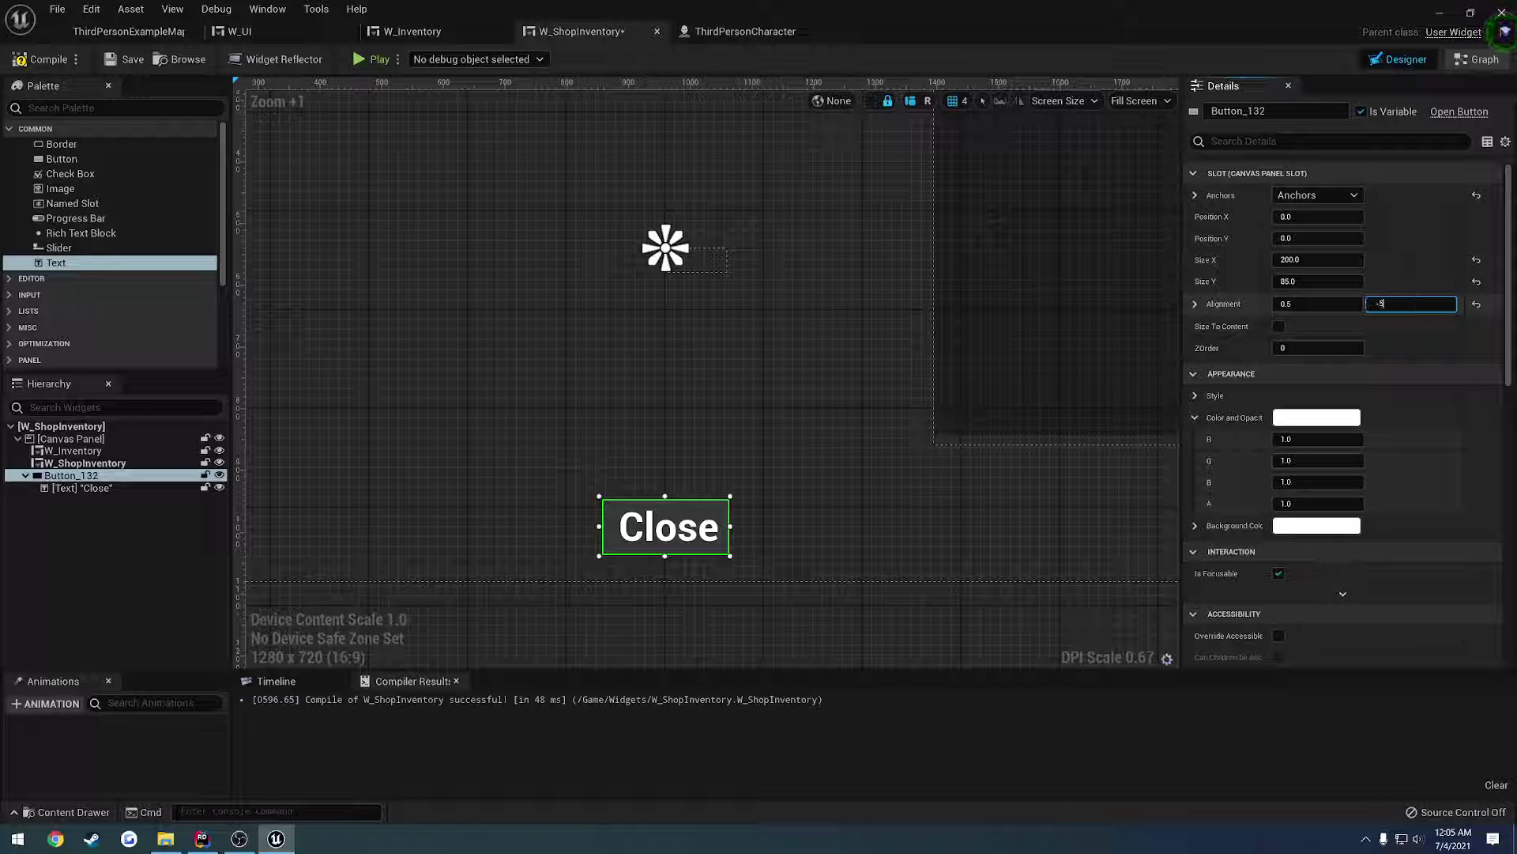
pyautogui.write('-5')
pyautogui.press('Return')
pyautogui.scroll(-2, 766, 450)
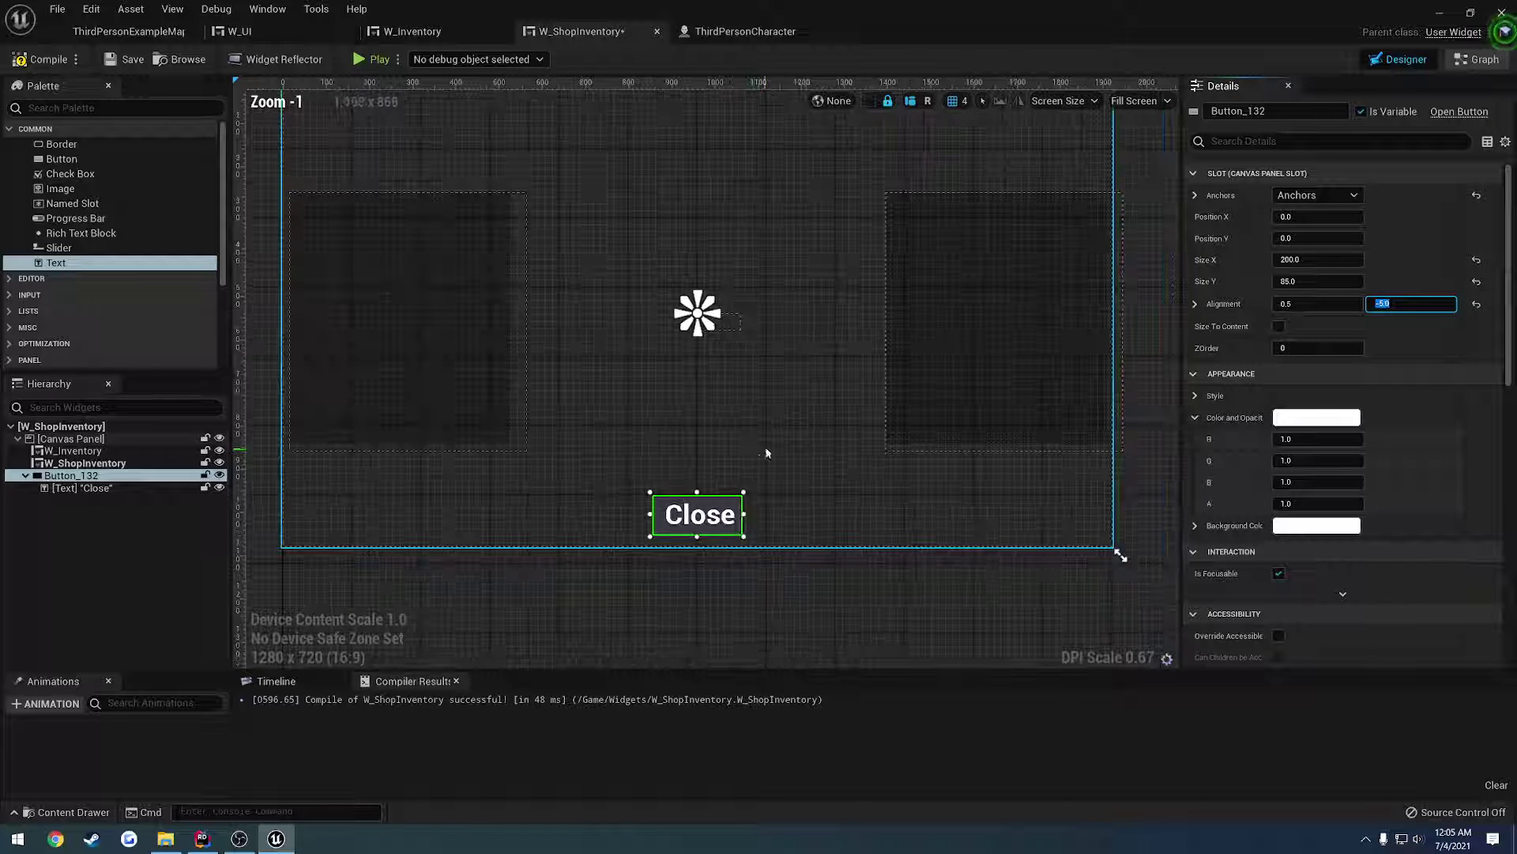
# - Center-justify the Close label's text and compile the W_ShopInventory widget
pyautogui.click(717, 521)
pyautogui.scroll(-5, 1312, 538)
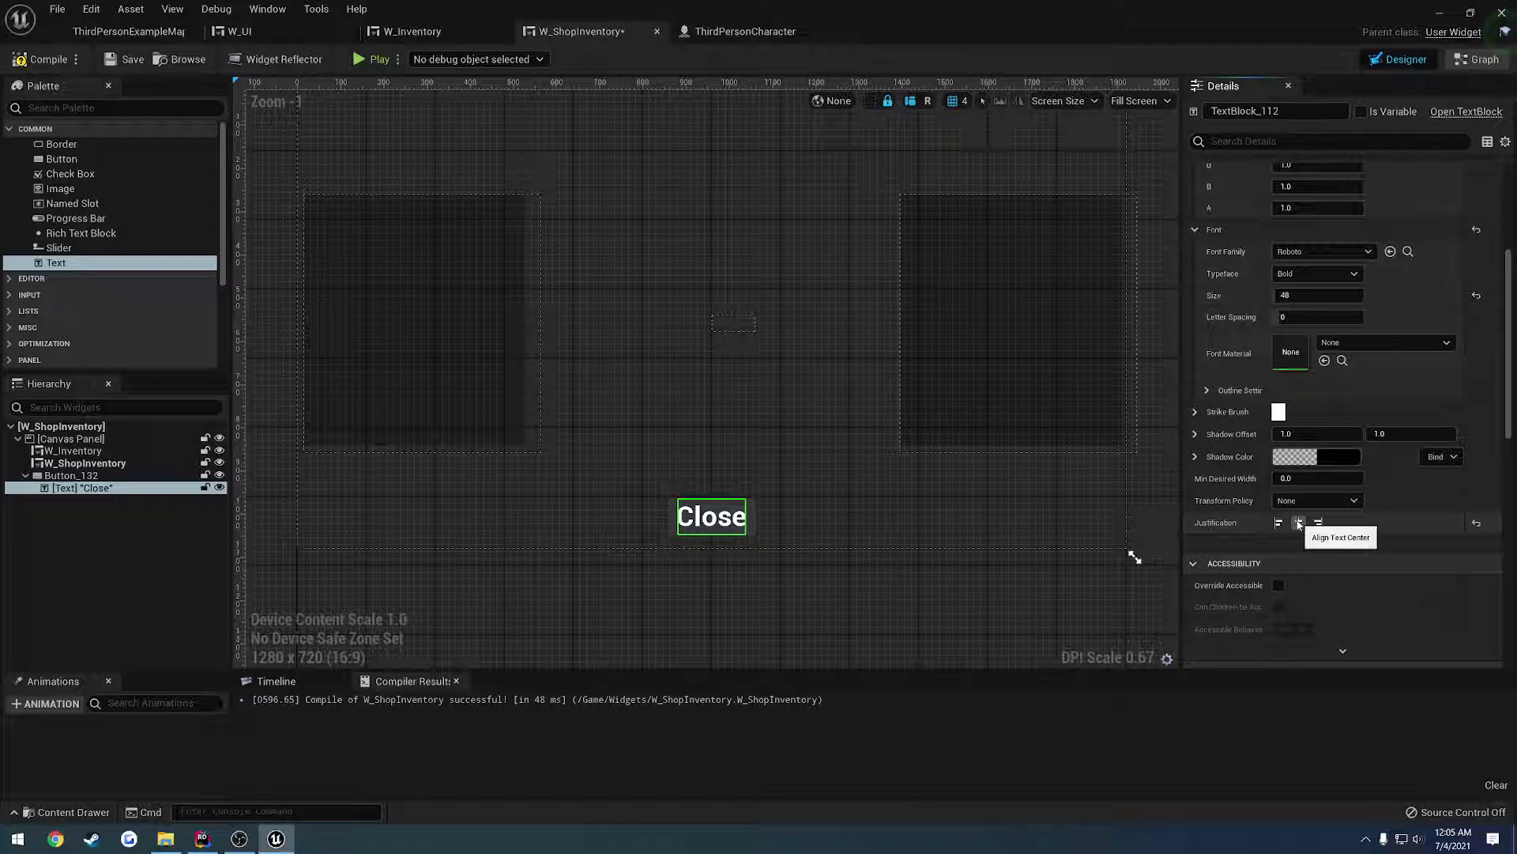
pyautogui.click(40, 59)
# - Rename the Close label's parent button to B_Close and bring its available events into view
pyautogui.click(83, 477)
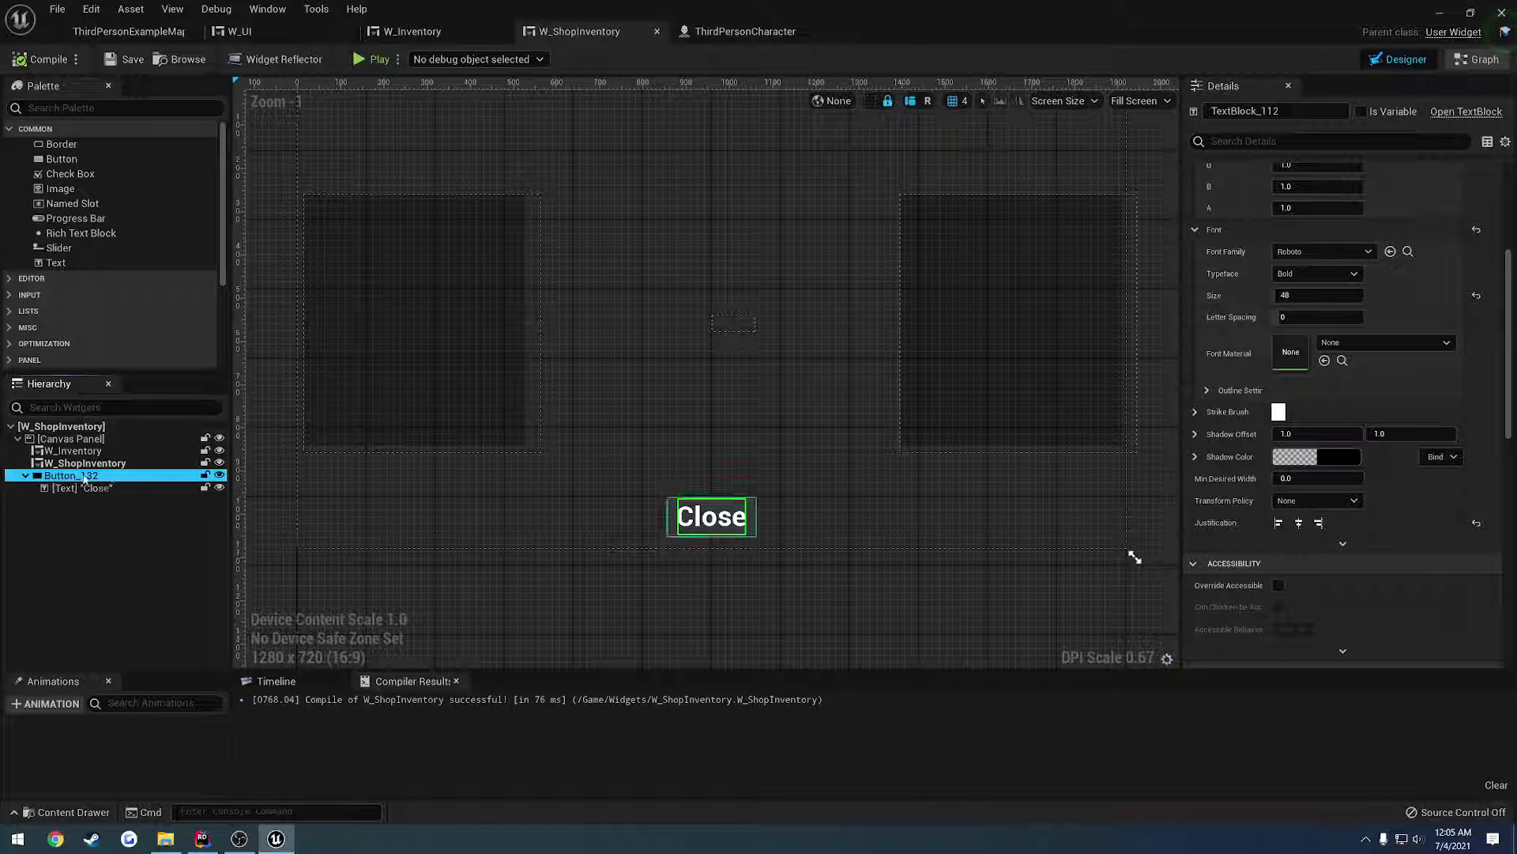
pyautogui.click(1296, 112)
pyautogui.write('B_C')
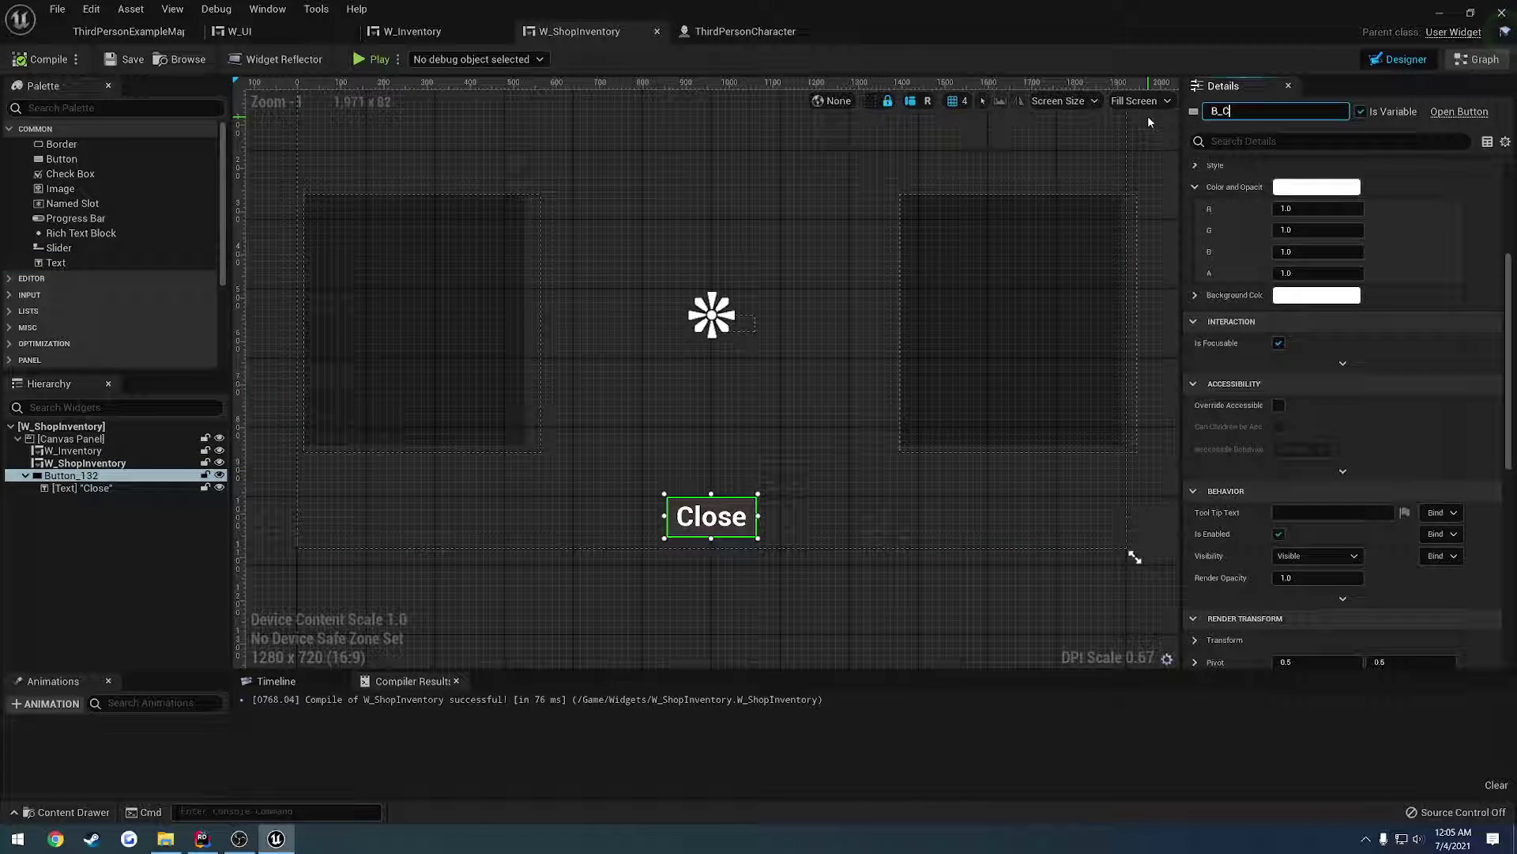
pyautogui.write('lose')
pyautogui.press('Return')
pyautogui.scroll(-6, 1353, 541)
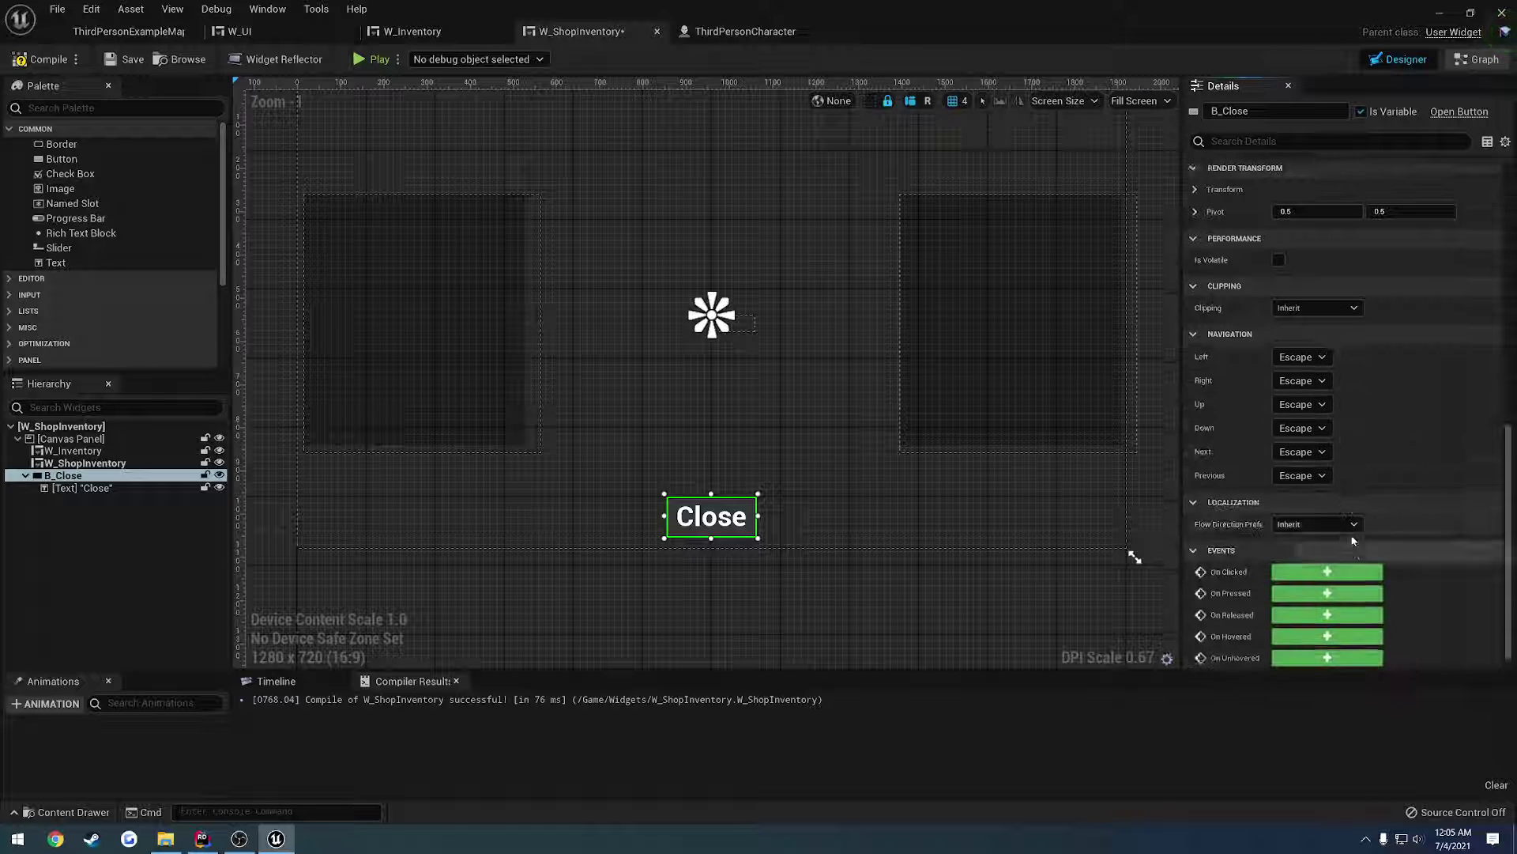
# - Add an On Clicked event for B_Close and run it into an Is Valid check on the Parent variable
pyautogui.click(1336, 572)
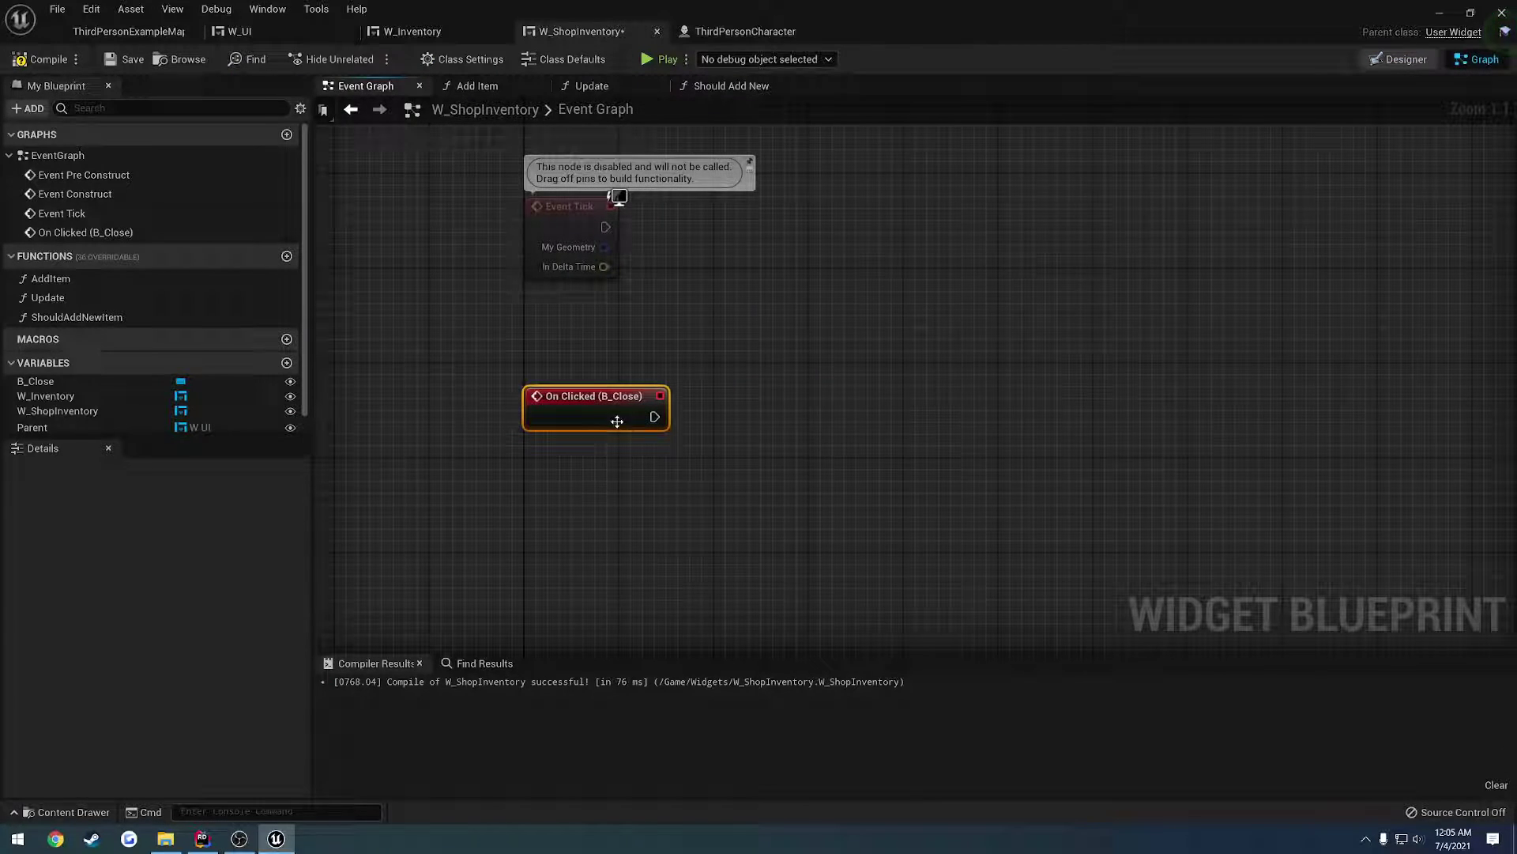
pyautogui.scroll(-1, 52, 399)
pyautogui.moveTo(52, 401); pyautogui.dragTo(703, 417)
pyautogui.click(569, 475)
pyautogui.write('valid')
pyautogui.press('Return')
# - Call Parent's Crosshair function from the Is Valid output and compile the W_ShopInventory widget
pyautogui.moveTo(605, 459); pyautogui.dragTo(826, 479)
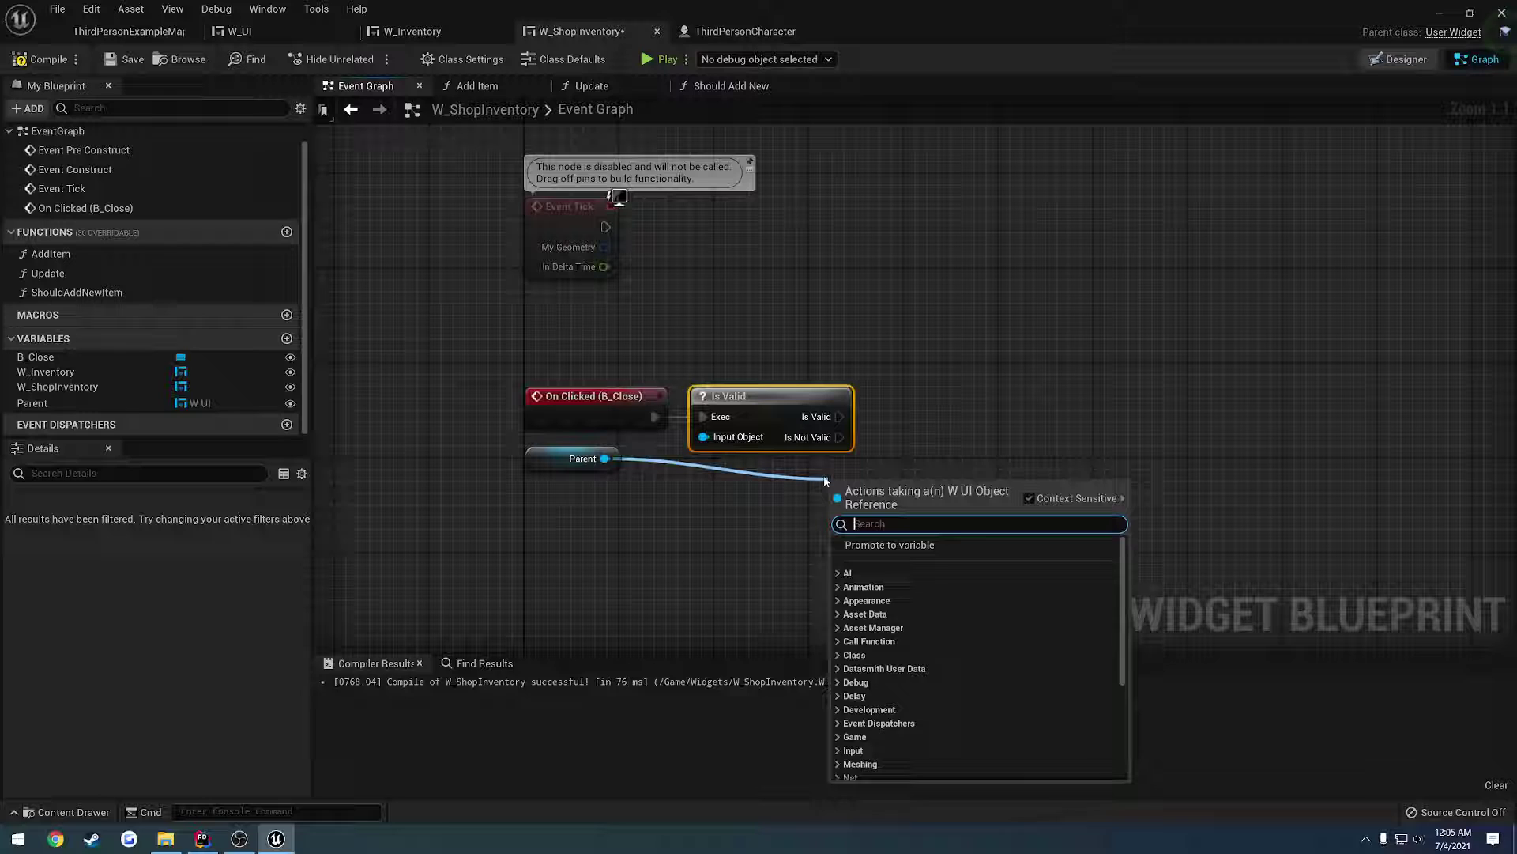
pyautogui.write('ui')
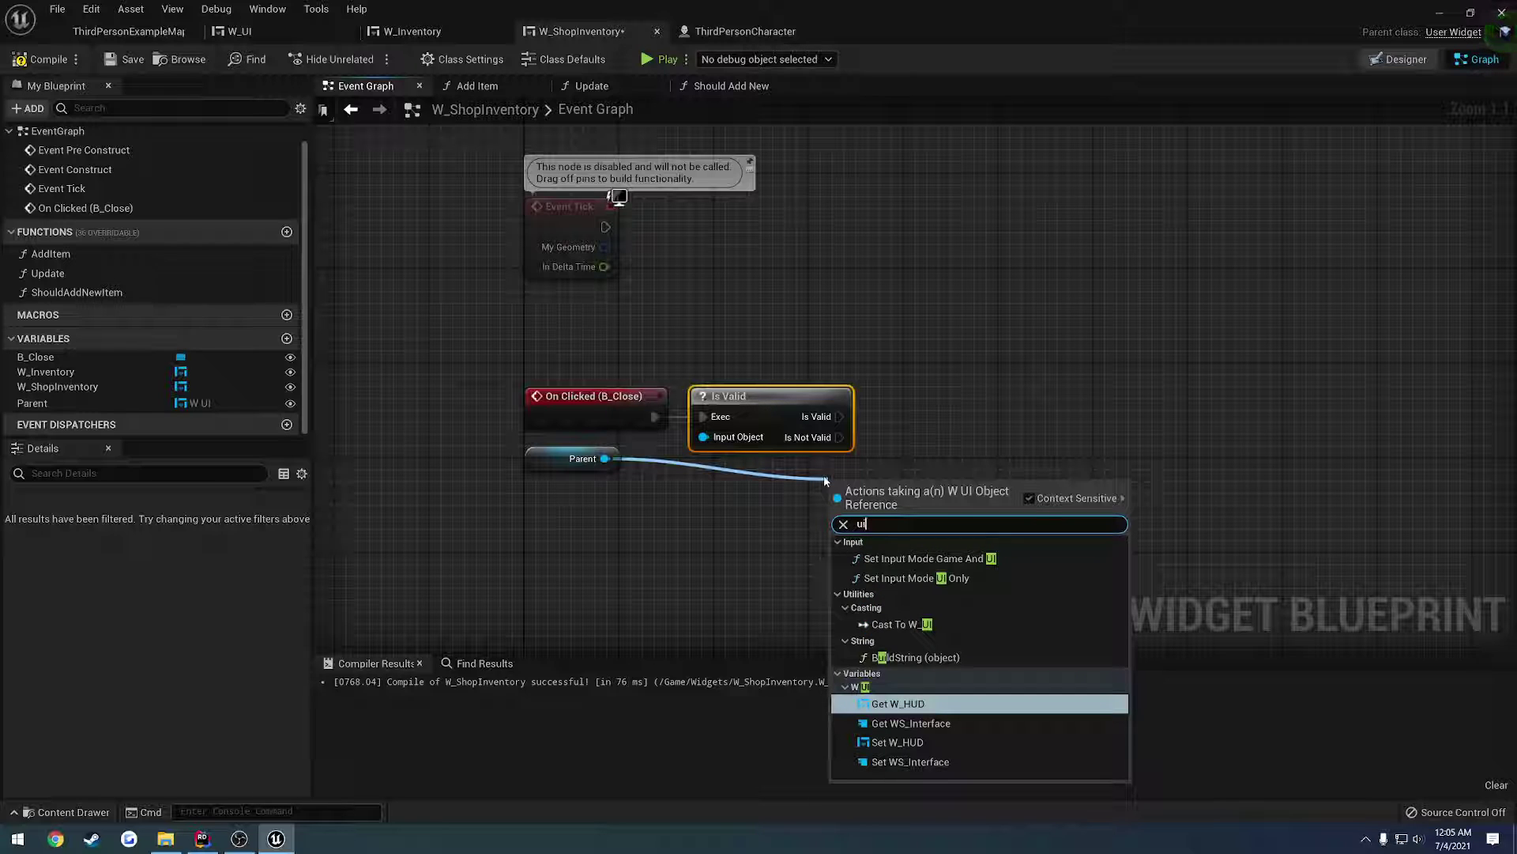
pyautogui.press('BackSpace')
pyautogui.press('BackSpace')
pyautogui.write('cross')
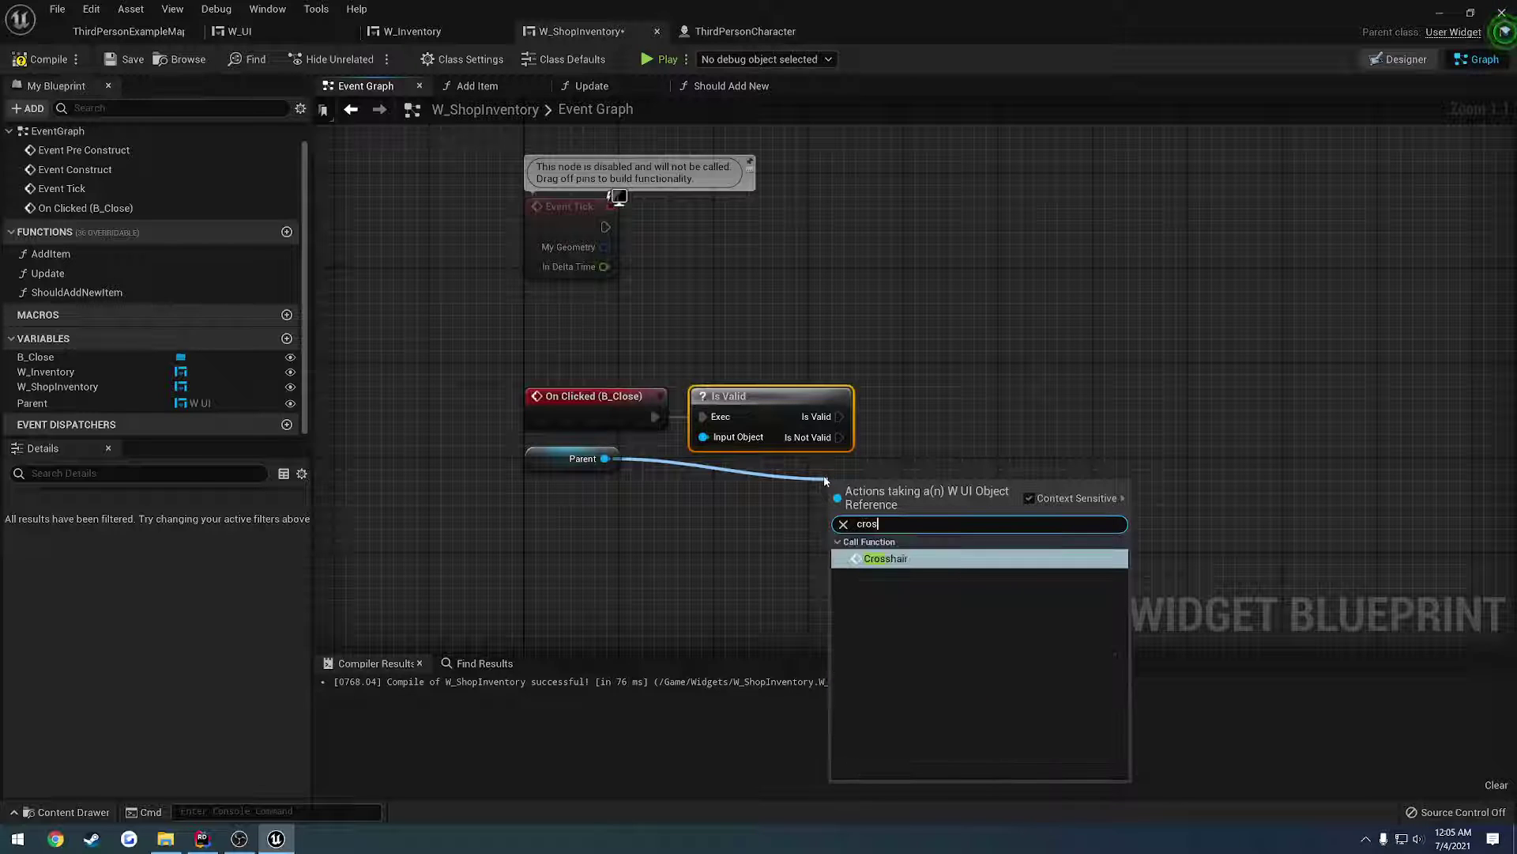
pyautogui.press('Return')
pyautogui.moveTo(869, 506); pyautogui.dragTo(881, 429)
pyautogui.click(38, 59)
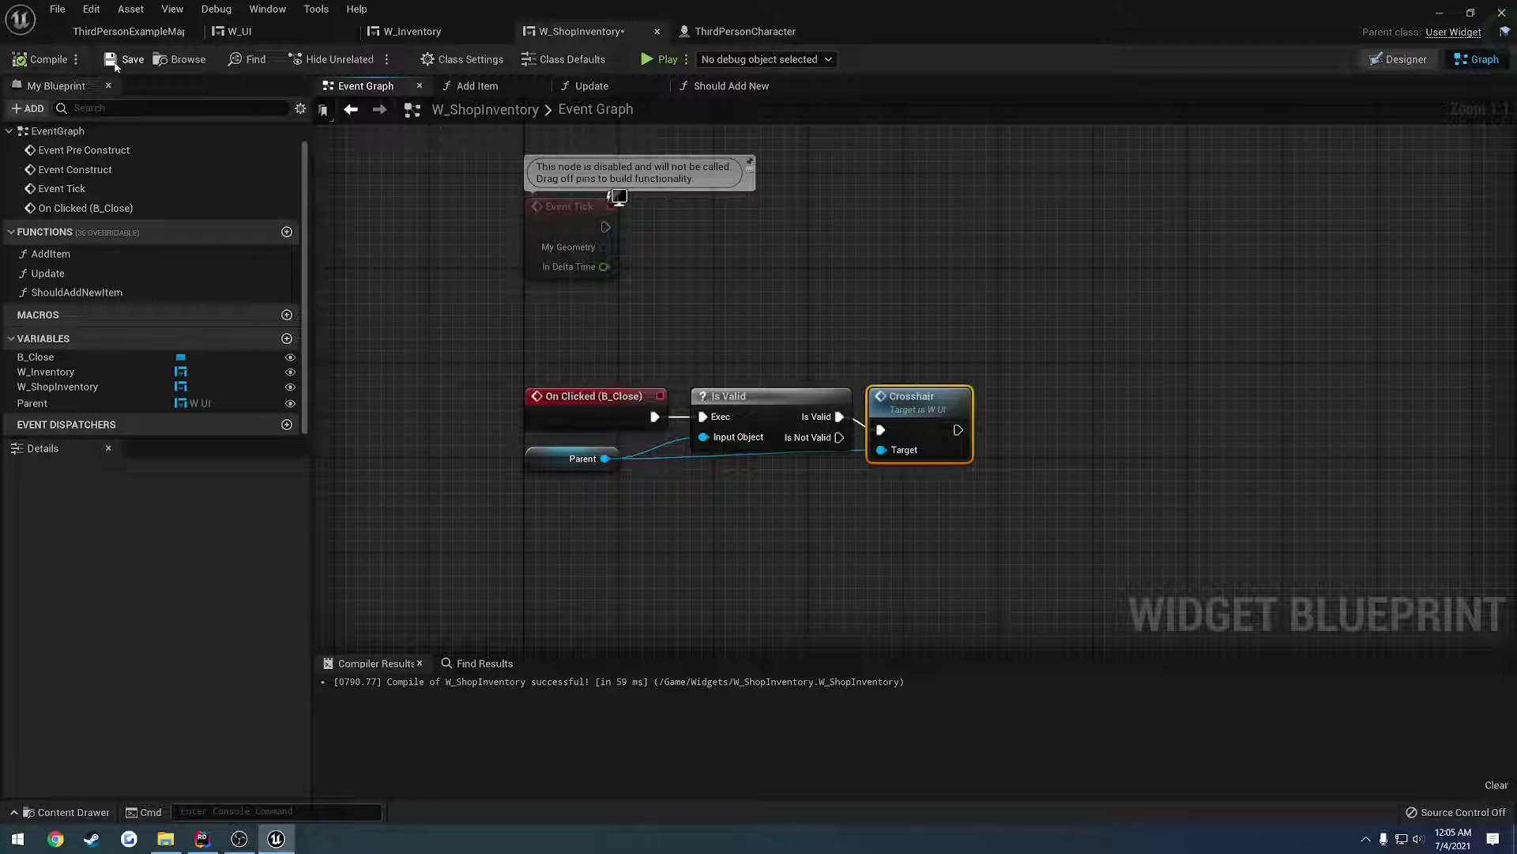
# - Play the ThirdPersonExampleMap level, open the inventory and close it with the new Close button
pyautogui.click(126, 31)
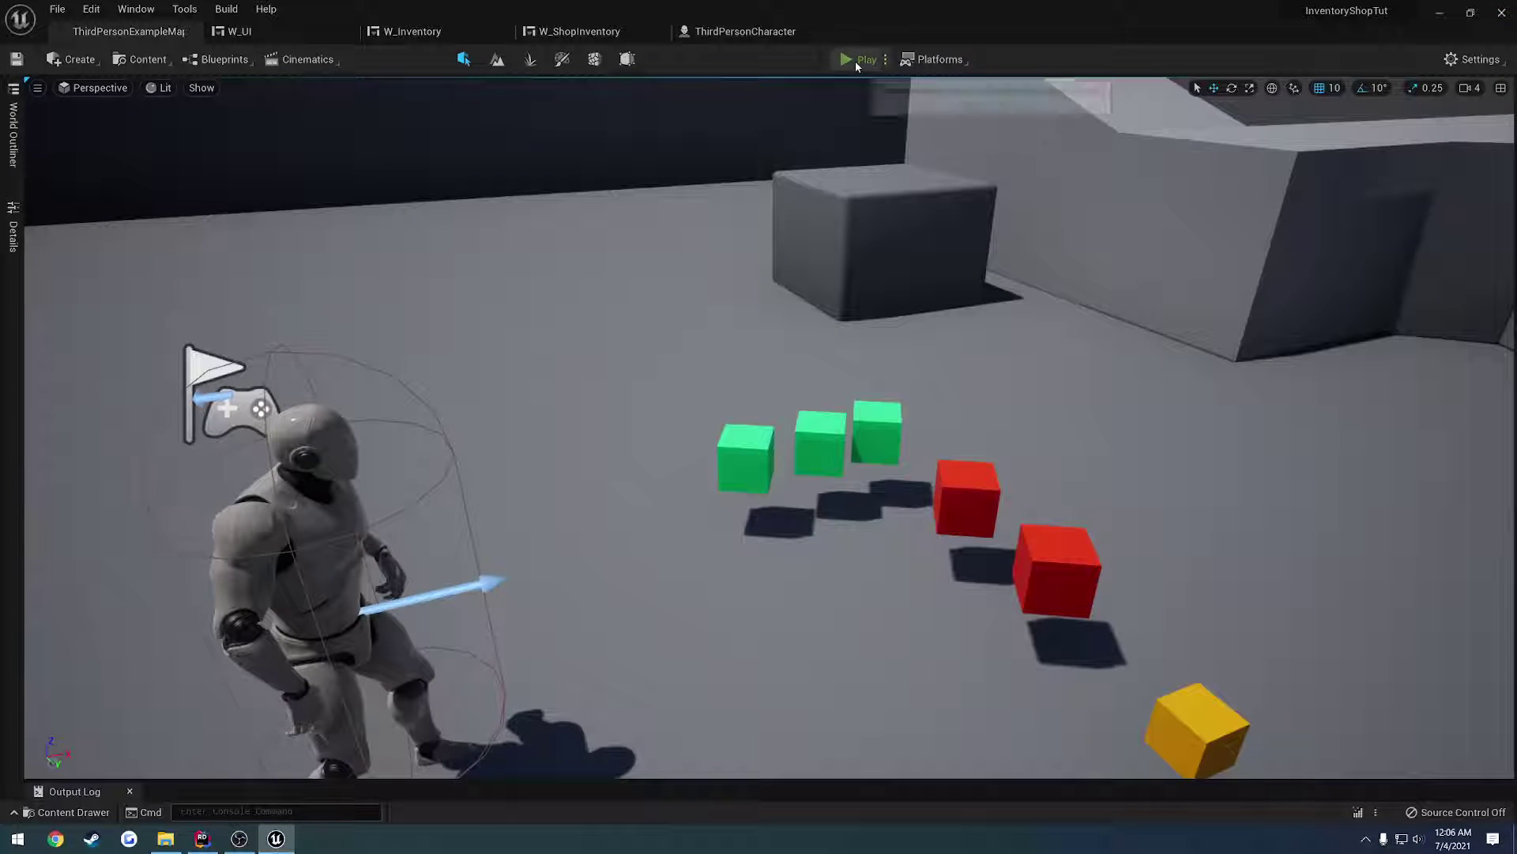
pyautogui.click(841, 59)
pyautogui.press('i')
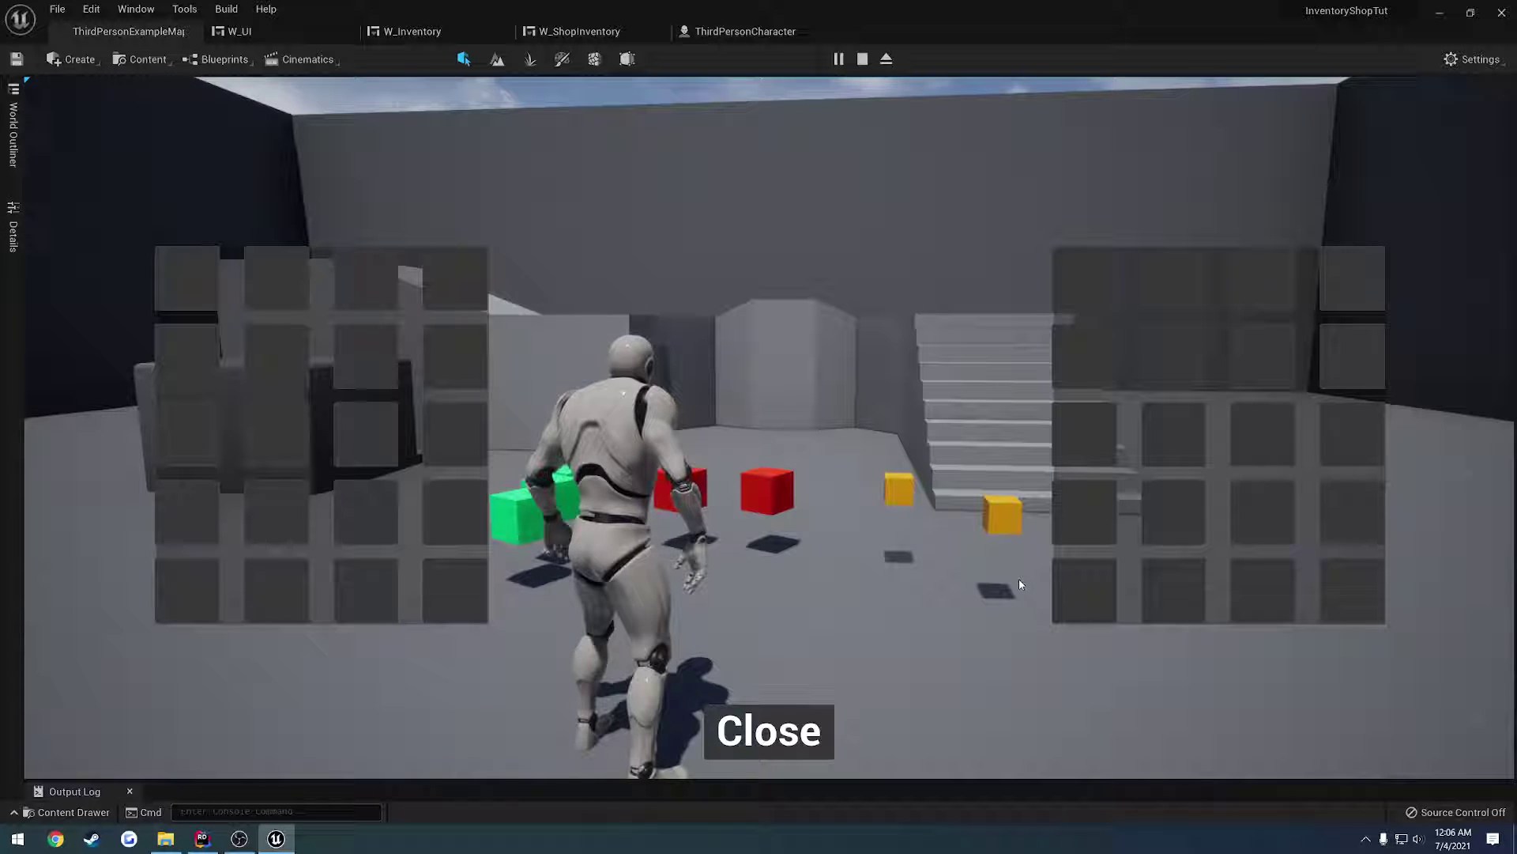
pyautogui.click(768, 731)
# - Collect the green, red and yellow cubes with the character and open the inventory
pyautogui.press('w')
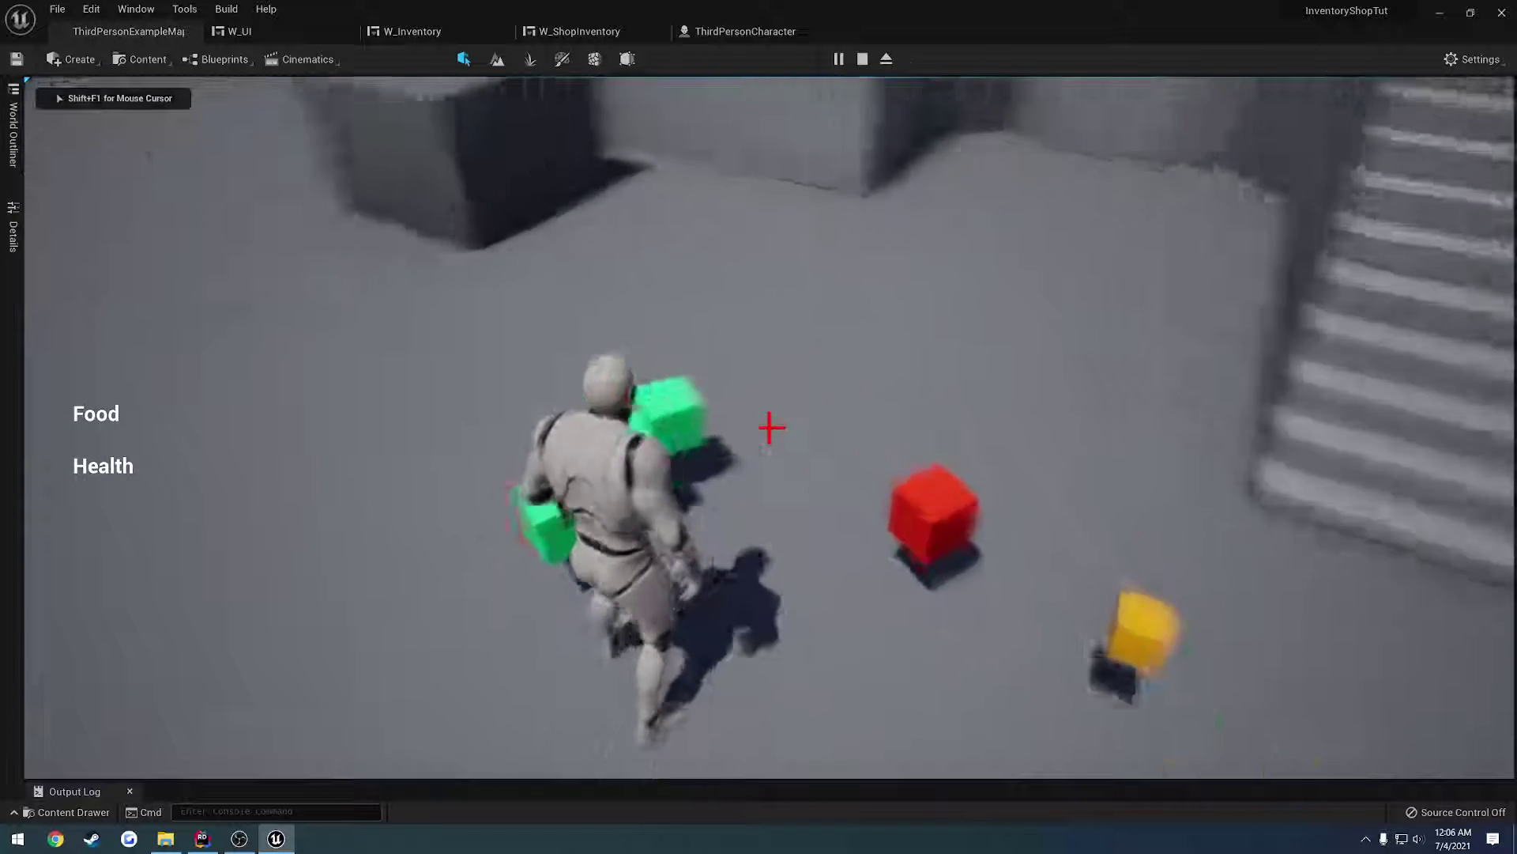
pyautogui.press('e')
pyautogui.press('e')
pyautogui.press('w')
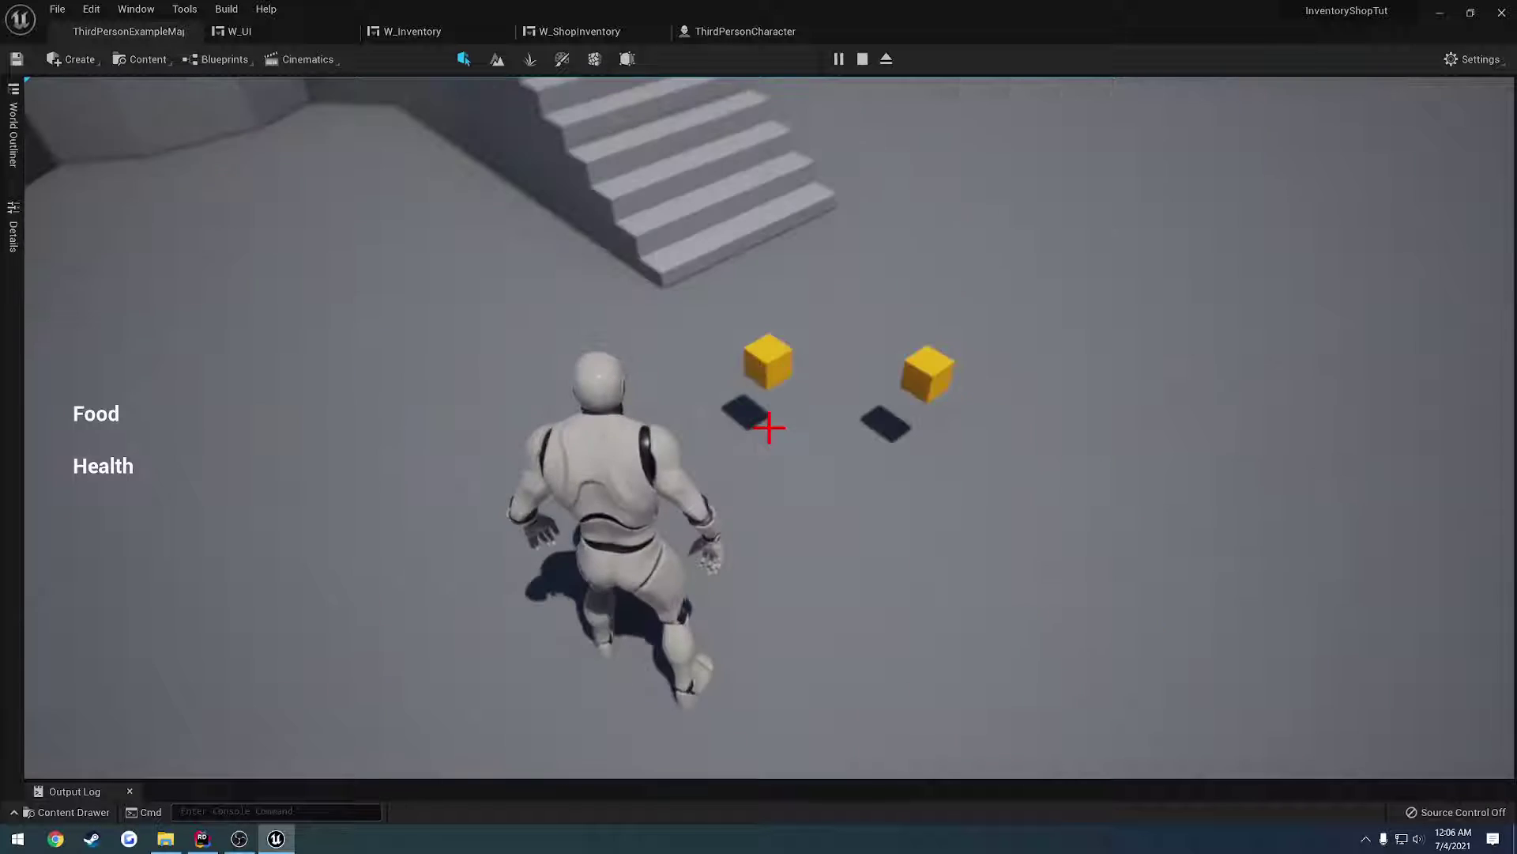
pyautogui.press('e')
pyautogui.press('e')
pyautogui.press('i')
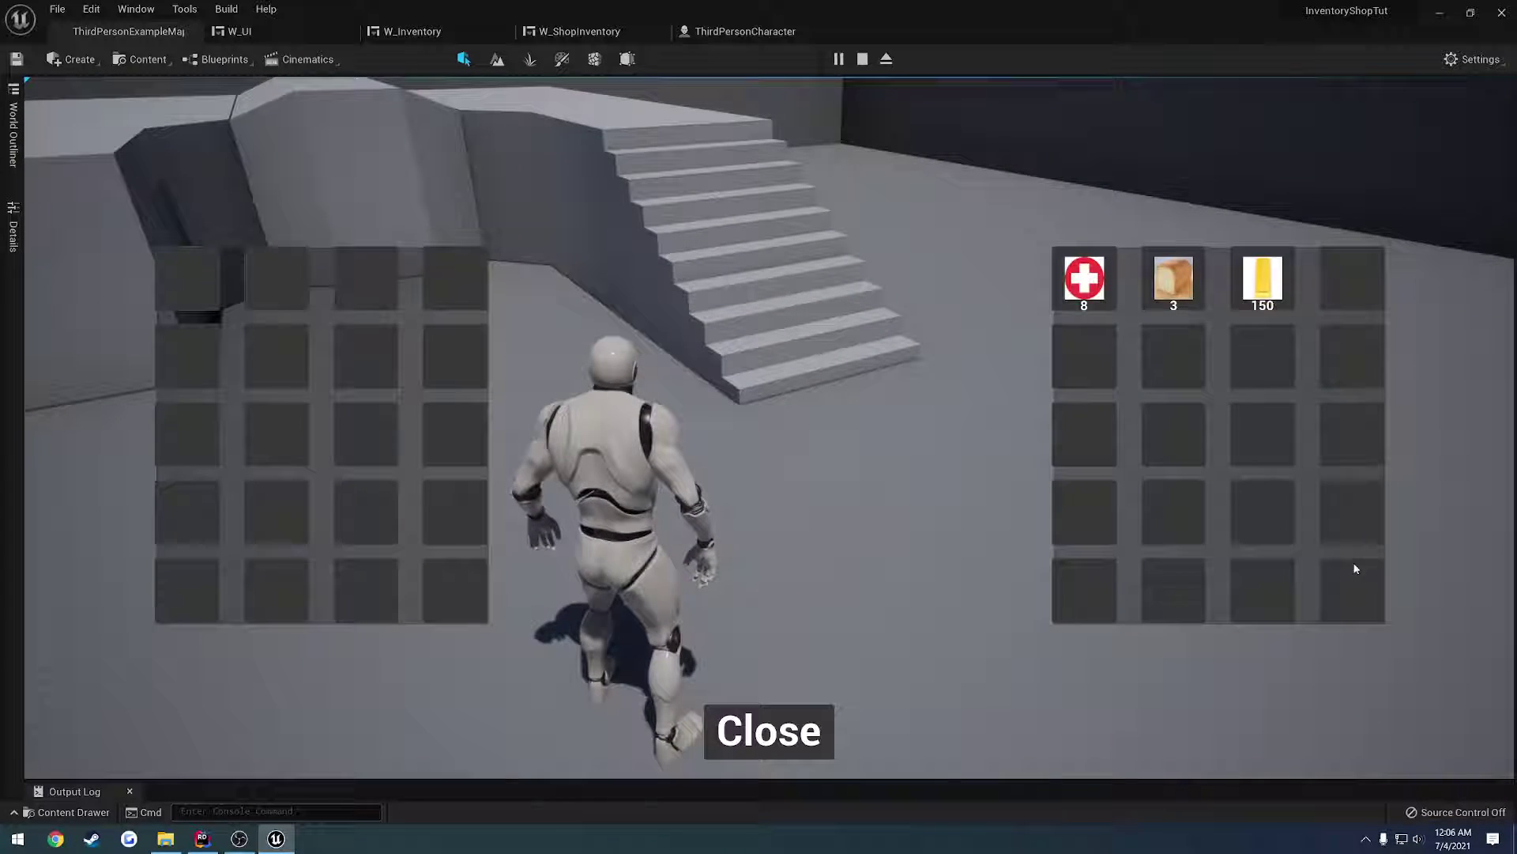
# - Test item use by consuming all the bread and some health items from the inventory grid
pyautogui.click(1165, 282)
pyautogui.click(1165, 282)
pyautogui.click(1165, 286)
pyautogui.click(1095, 281)
pyautogui.click(1095, 281)
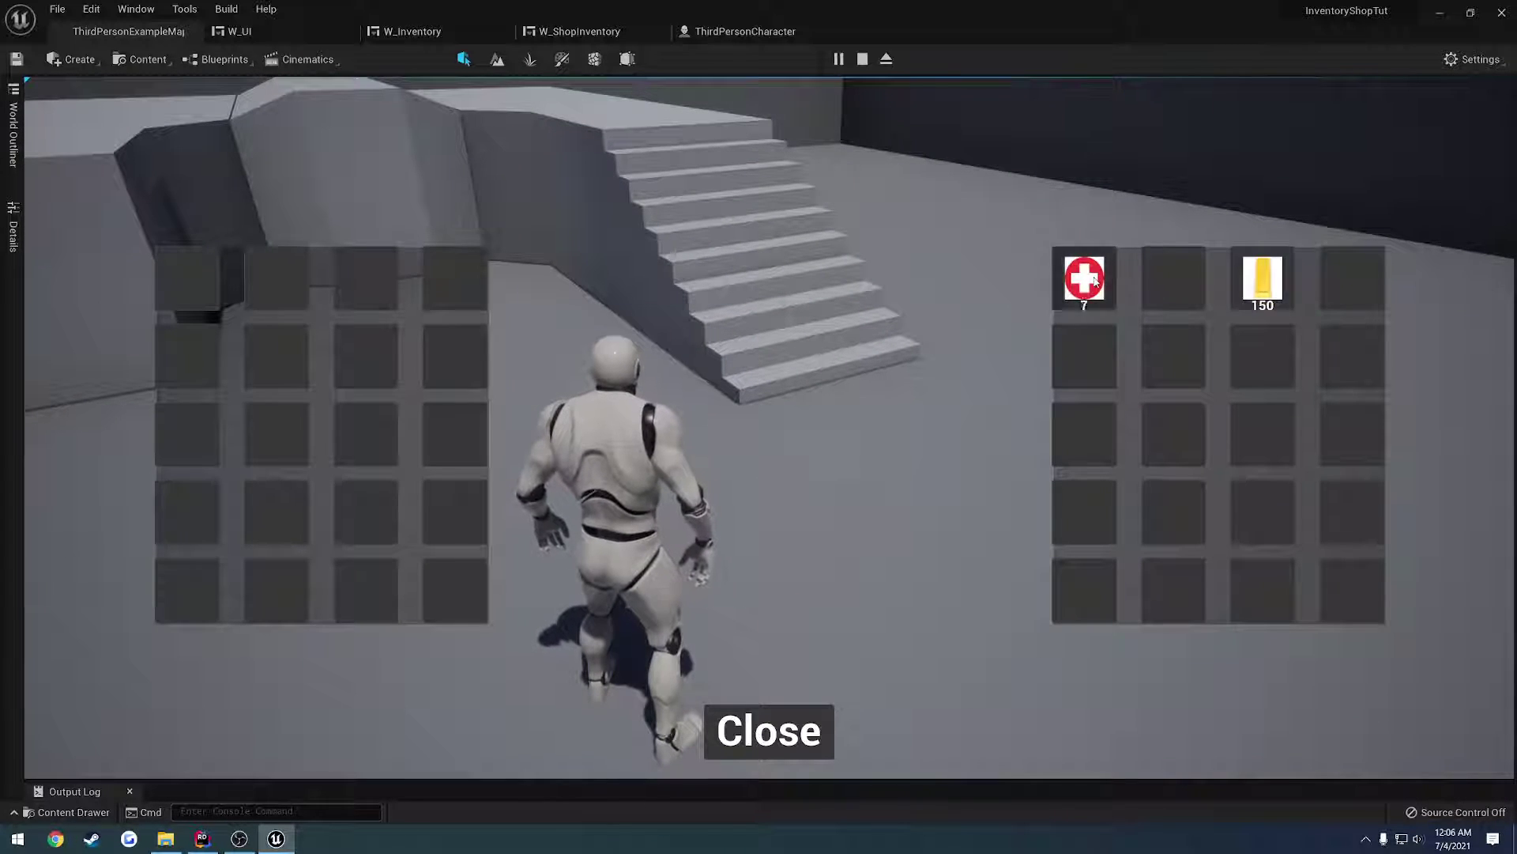
pyautogui.click(1095, 281)
pyautogui.click(1095, 281)
# - Reopen the inventory, use more health items, close it with the Close button and end the play session
pyautogui.press('e')
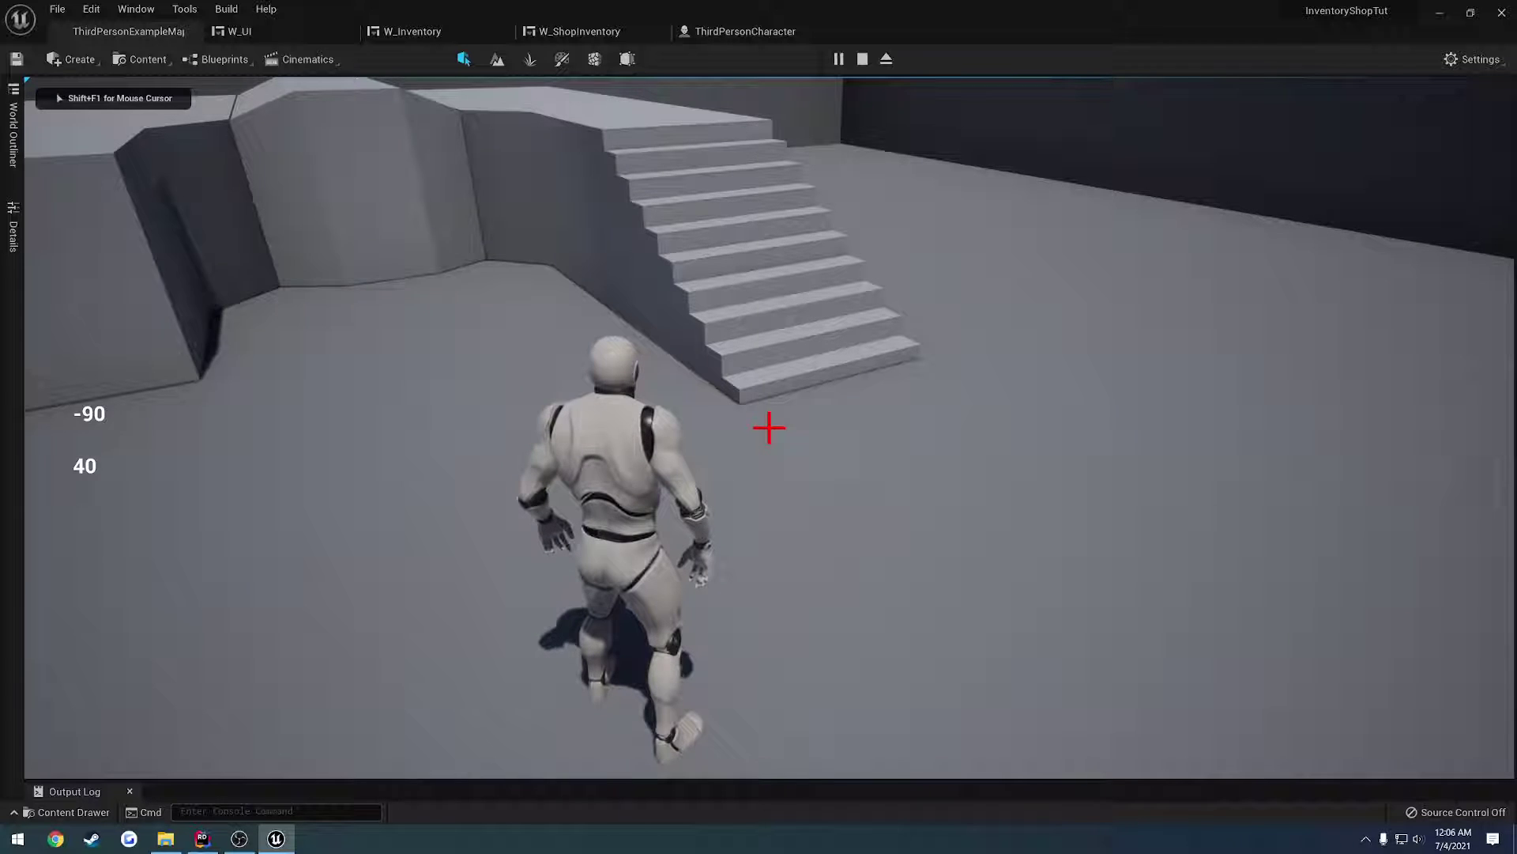
pyautogui.press('e')
pyautogui.click(1083, 274)
pyautogui.click(769, 730)
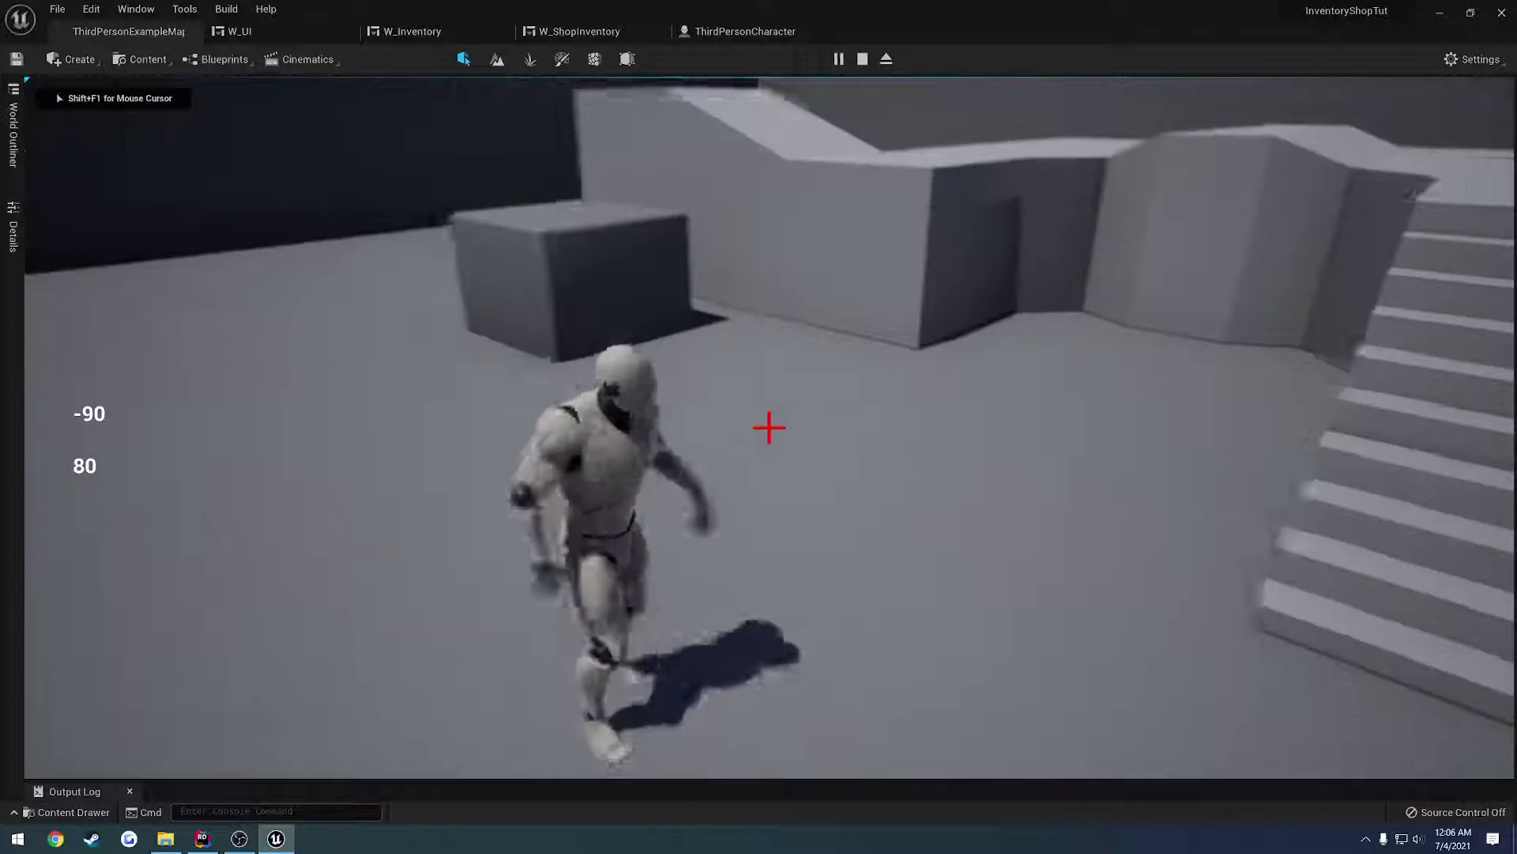
pyautogui.press('Escape')
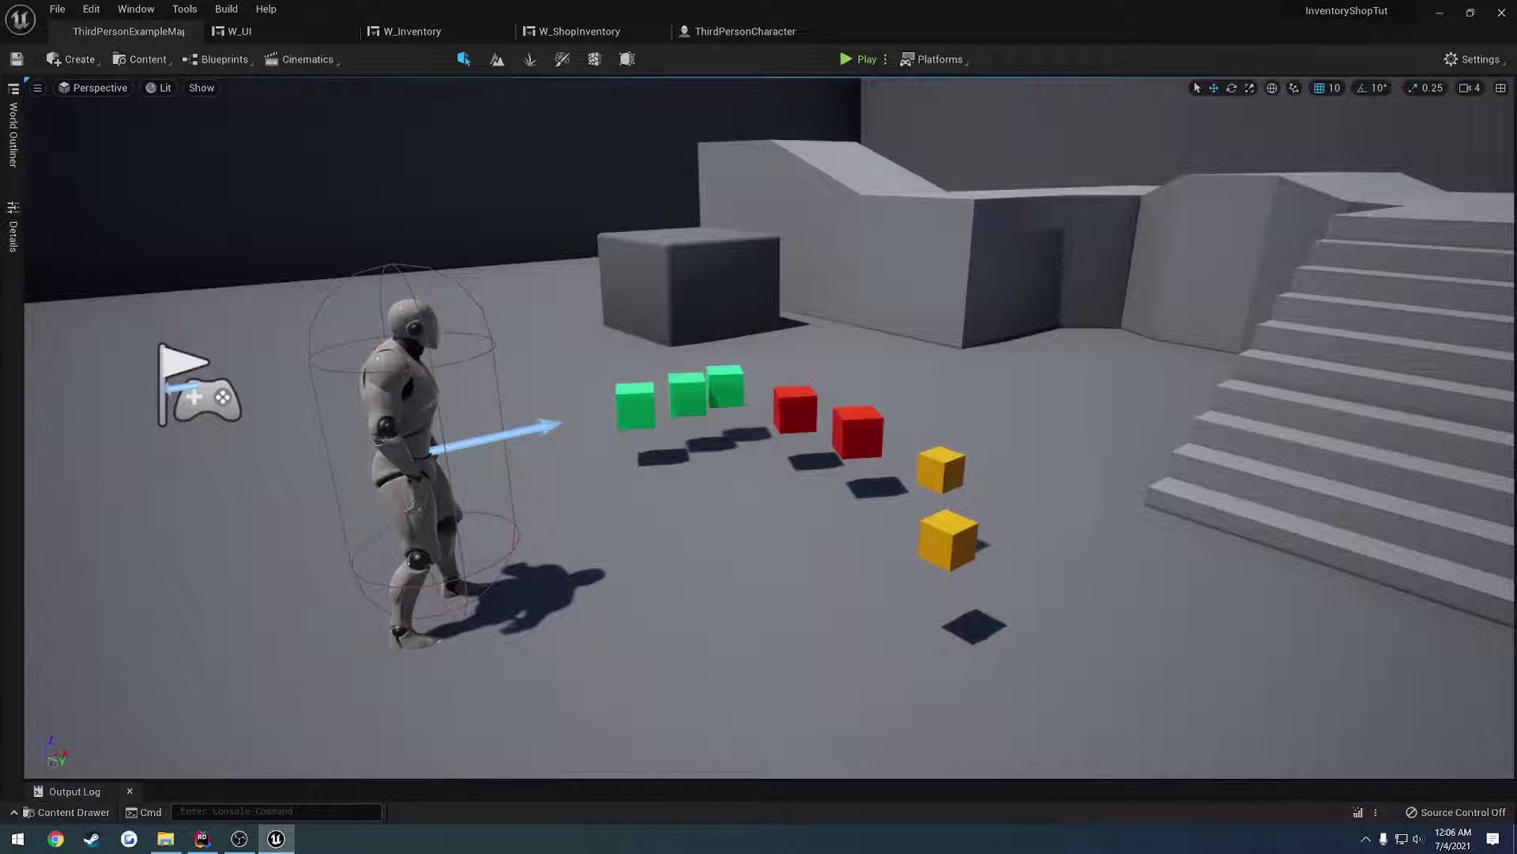
# - Rename the Crosshair function in W_UI as HUD and compile the widget
pyautogui.click(576, 36)
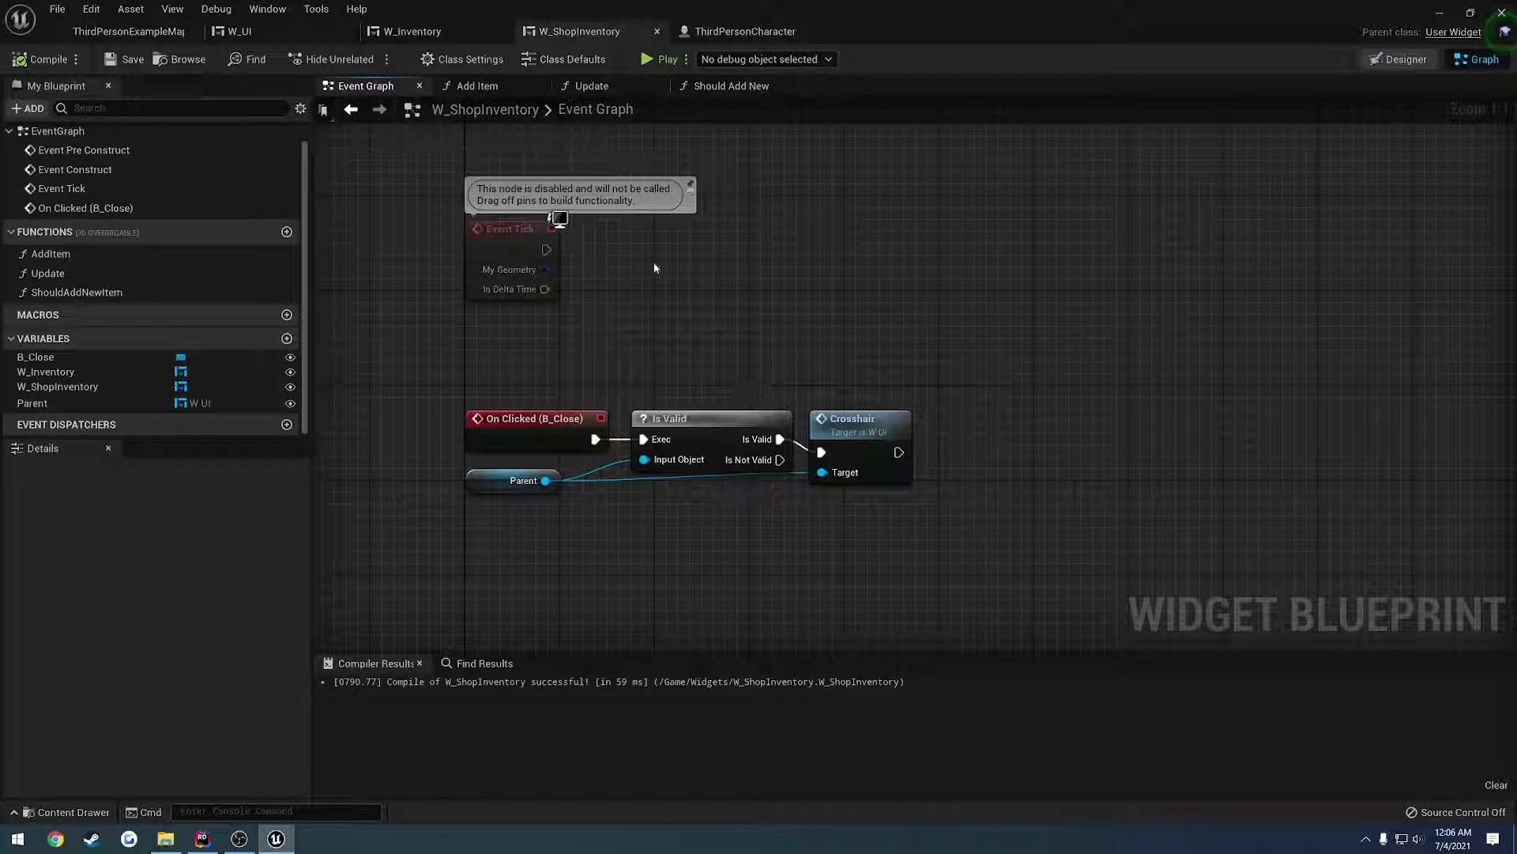
pyautogui.click(295, 31)
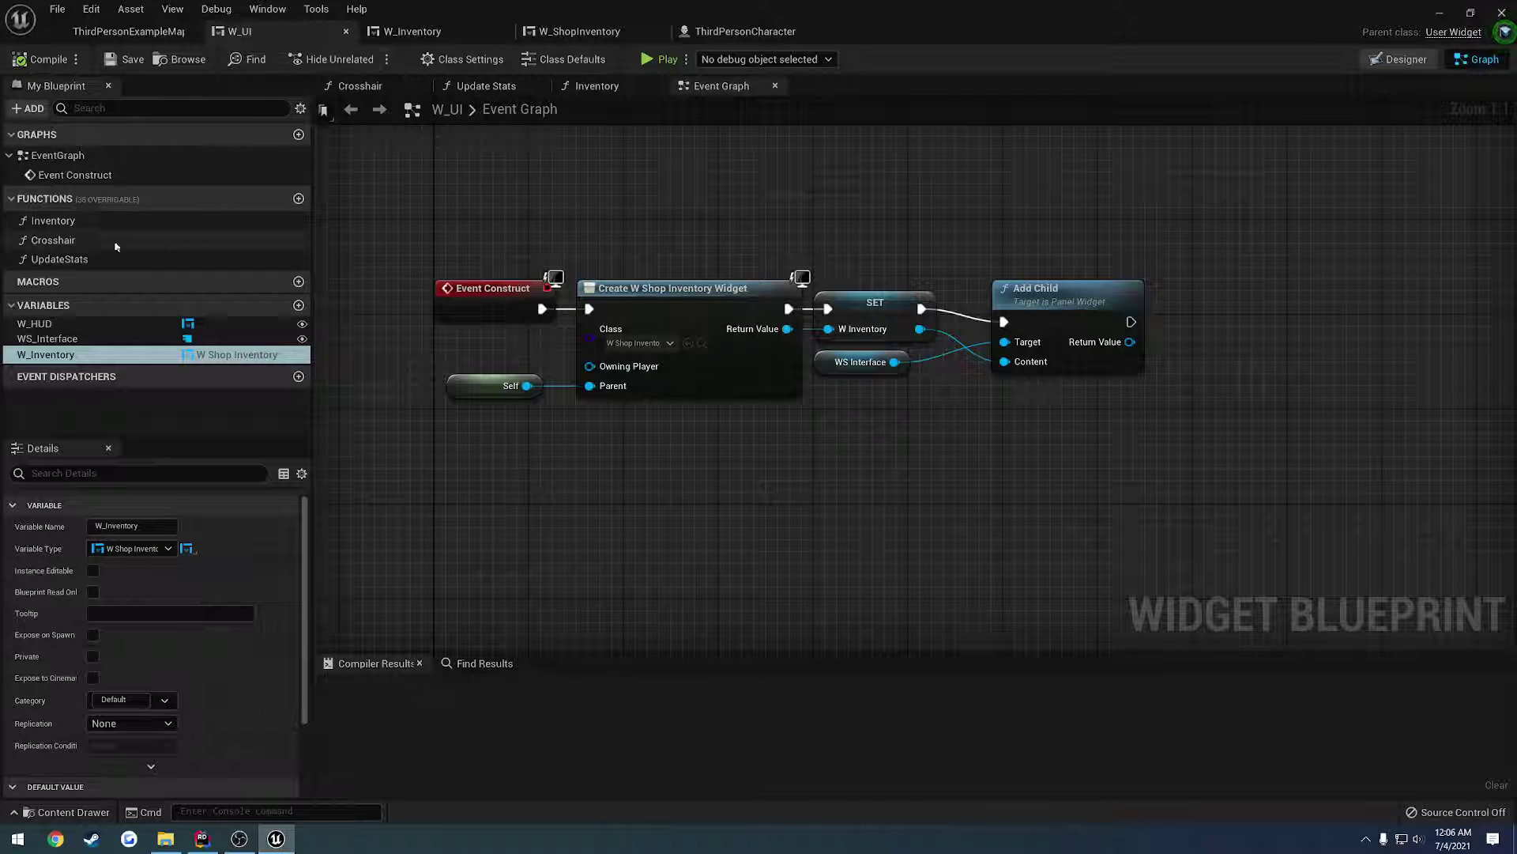
pyautogui.click(53, 241)
pyautogui.click(77, 243)
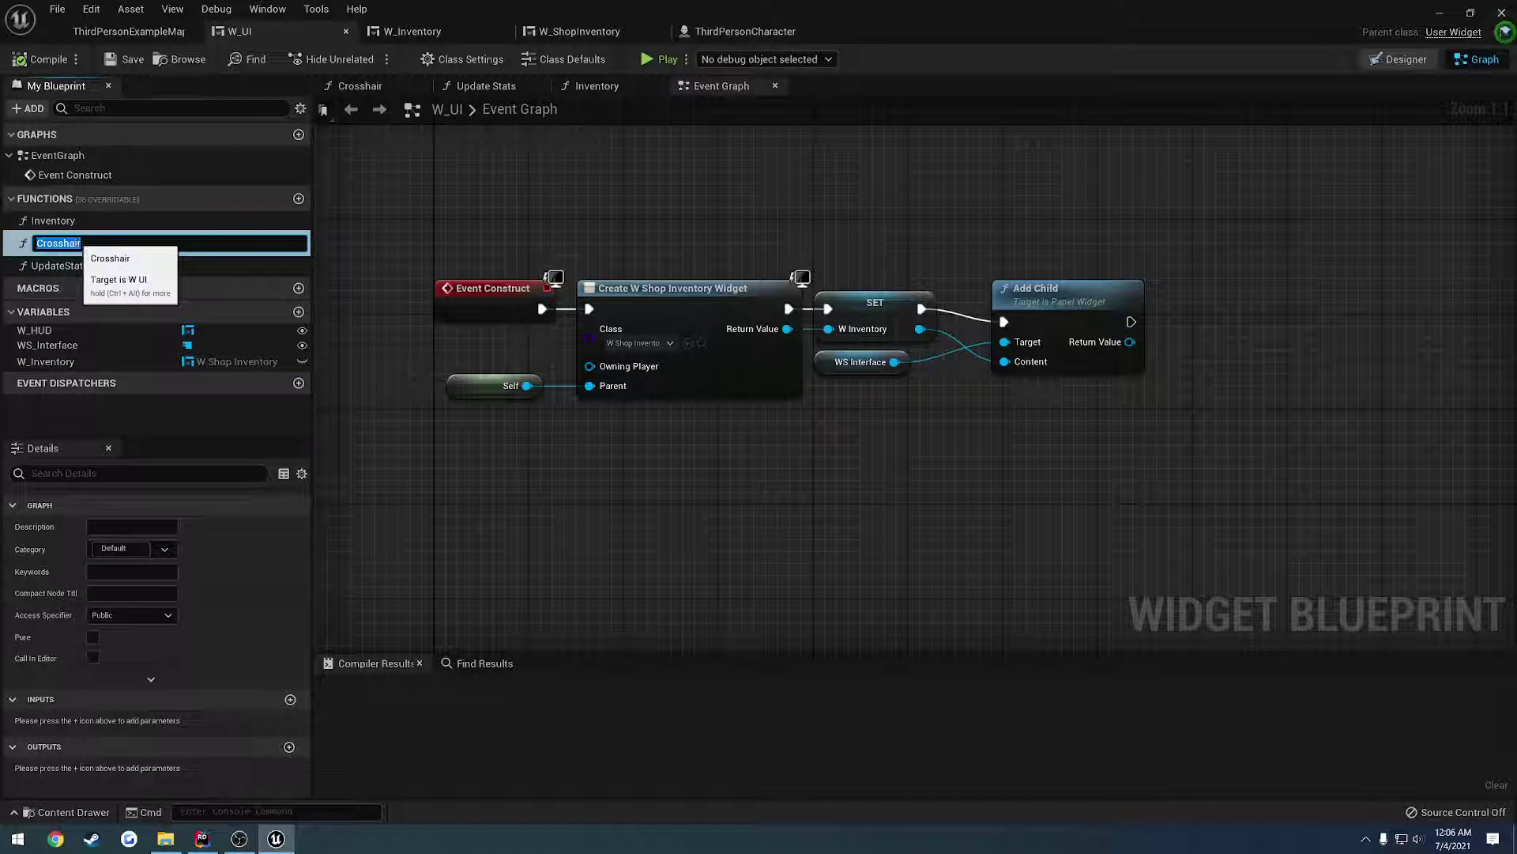
pyautogui.press('Return')
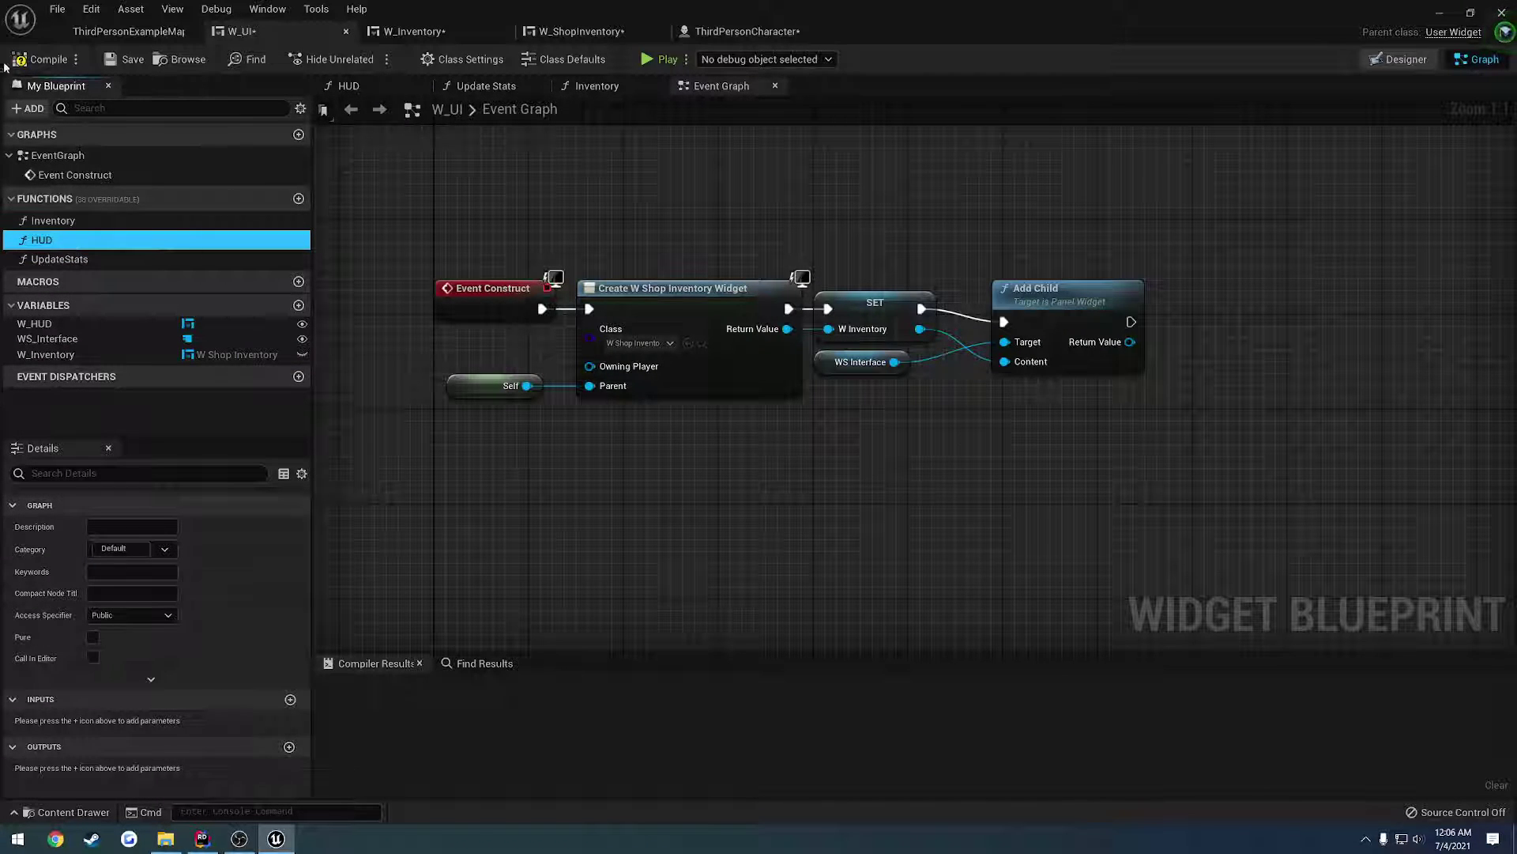
pyautogui.click(39, 59)
# - Check the renamed function call in W_ShopInventory's event graph, return to the level and save all modified assets
pyautogui.click(581, 32)
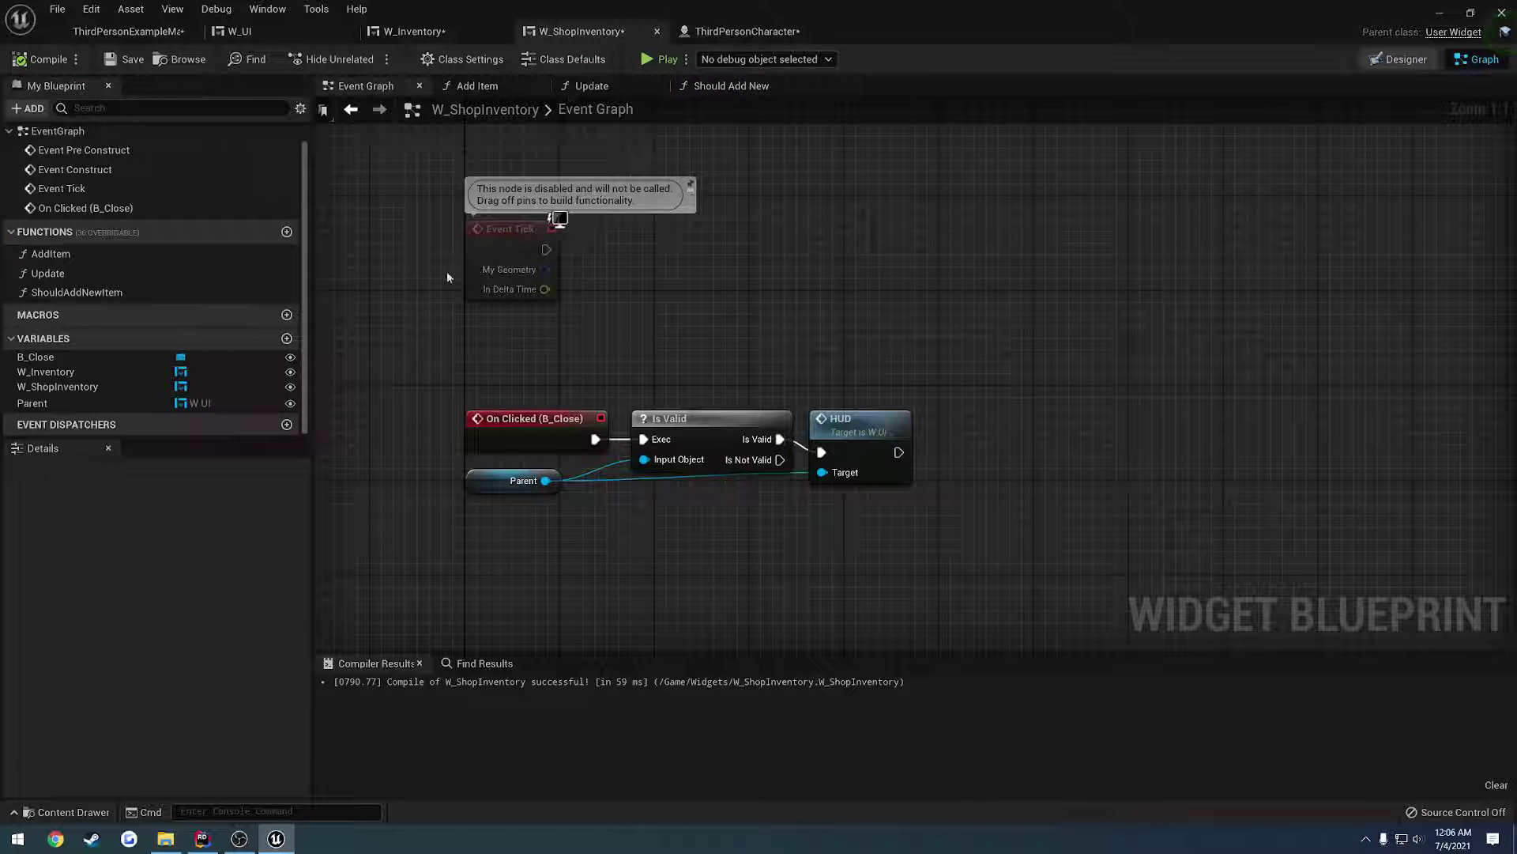
pyautogui.click(190, 31)
pyautogui.click(57, 9)
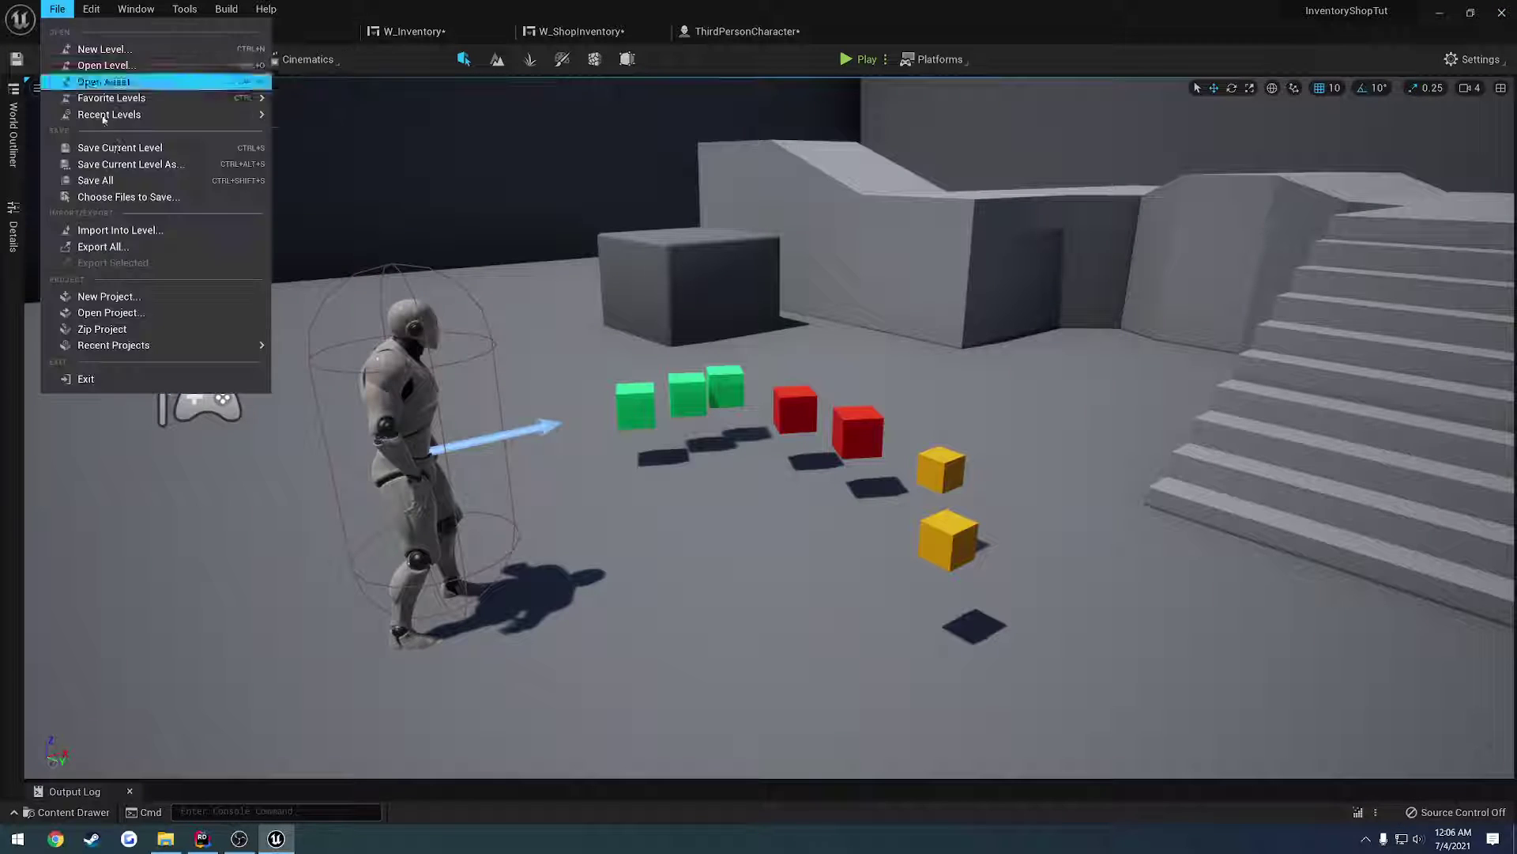
pyautogui.click(95, 190)
# - Play the level again, test the inventory's Close button and stop the session
pyautogui.click(849, 60)
pyautogui.press('i')
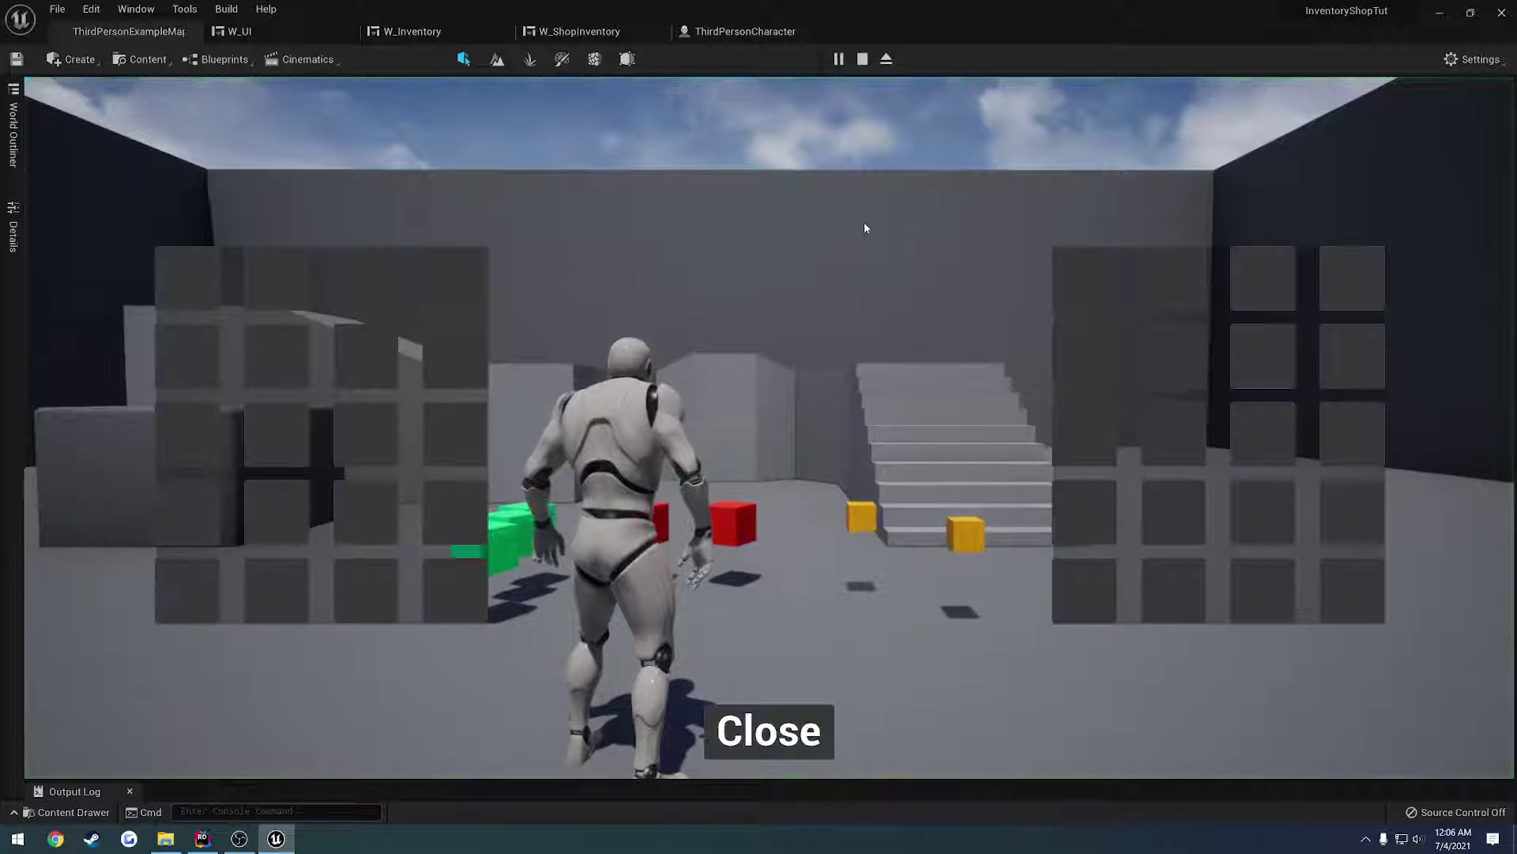
pyautogui.click(769, 728)
pyautogui.press('Escape')
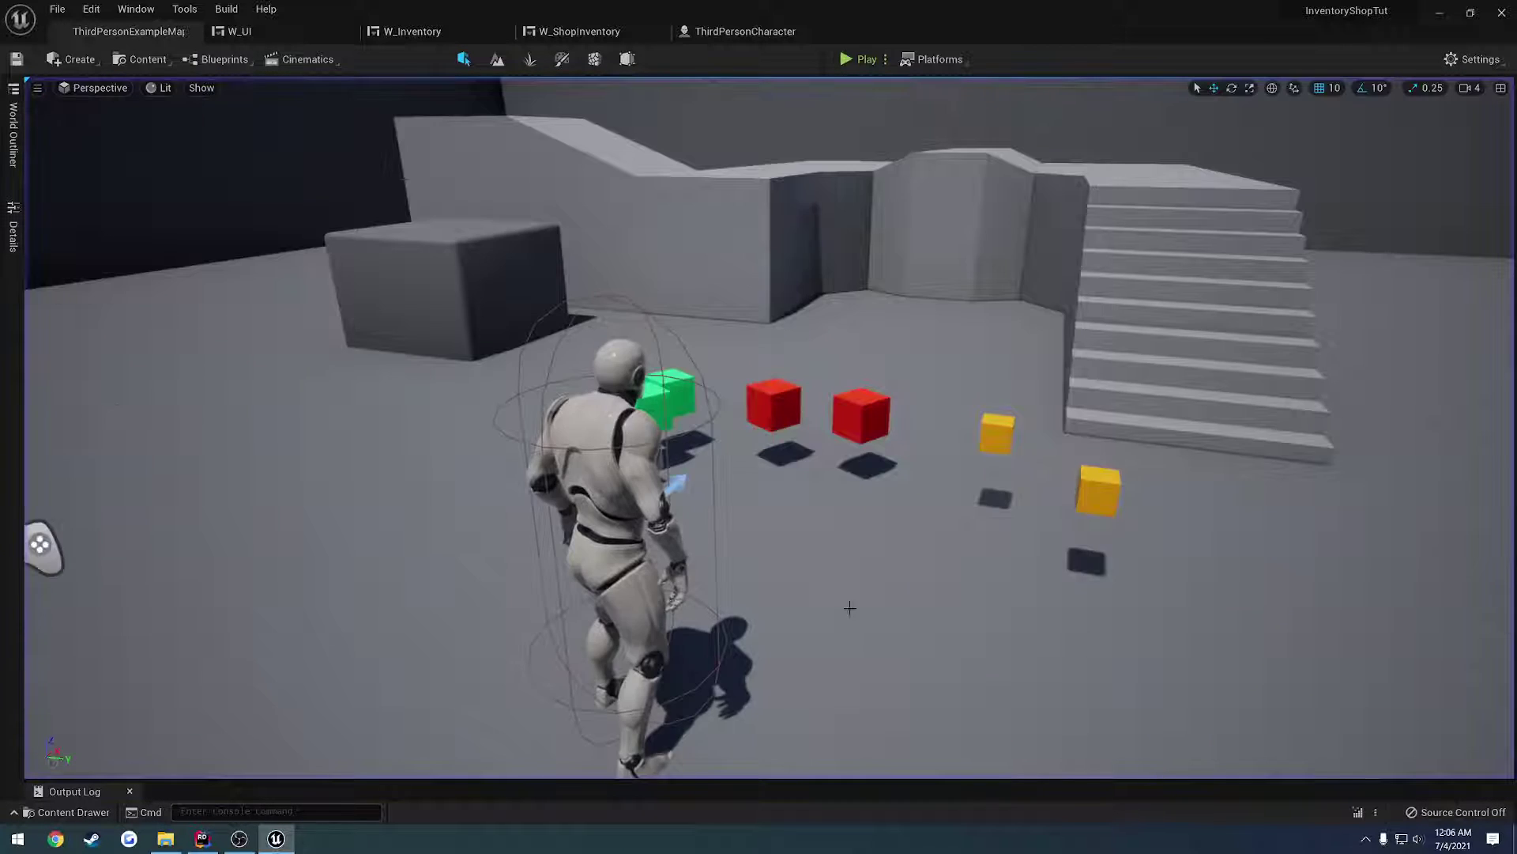
pyautogui.press('s')
pyautogui.moveTo(865, 566); pyautogui.dragTo(711, 573, button='right')
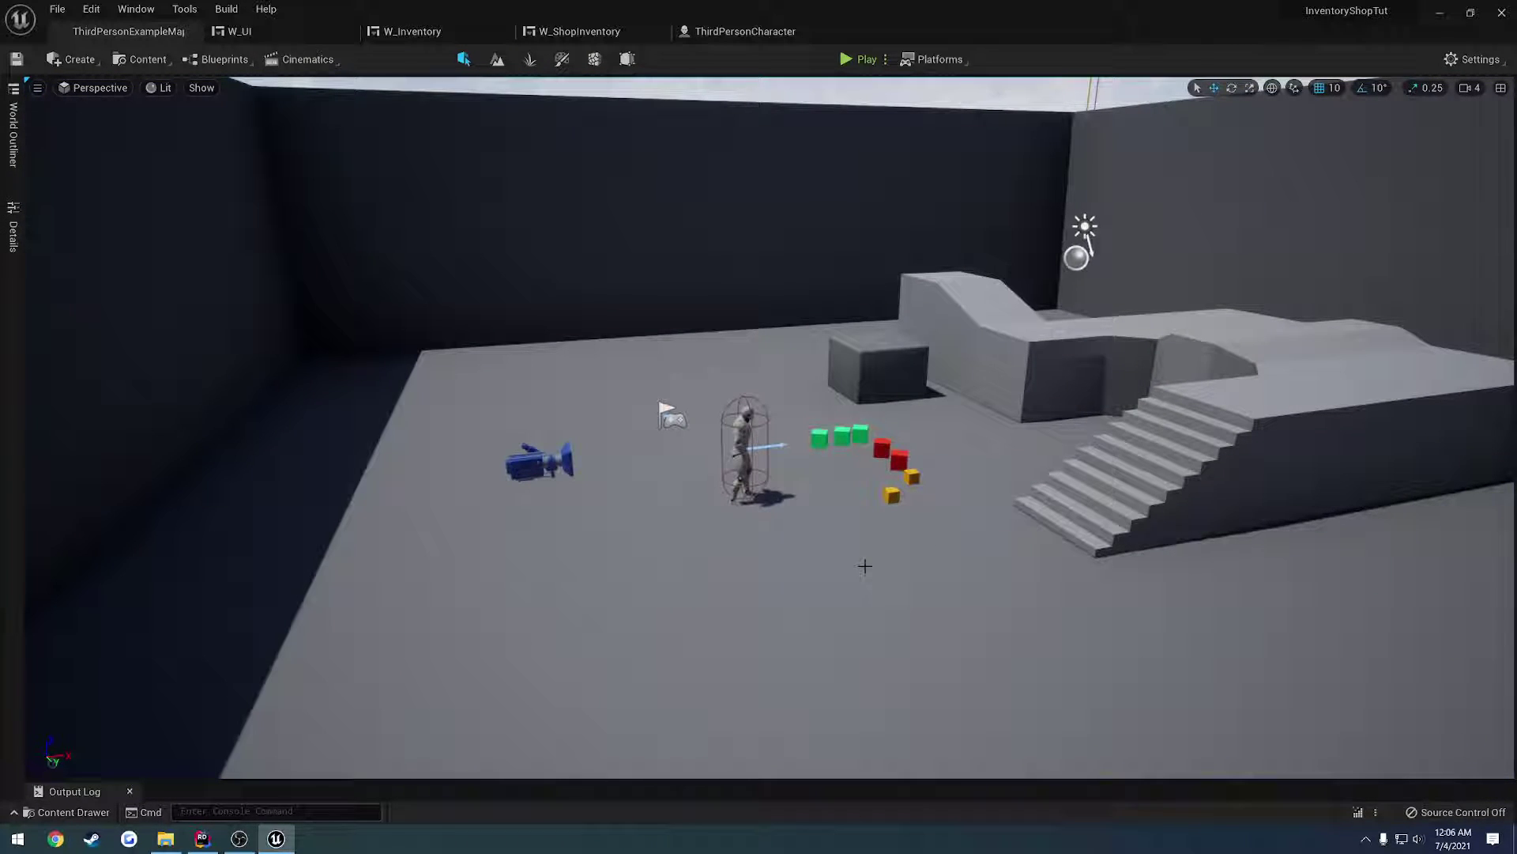